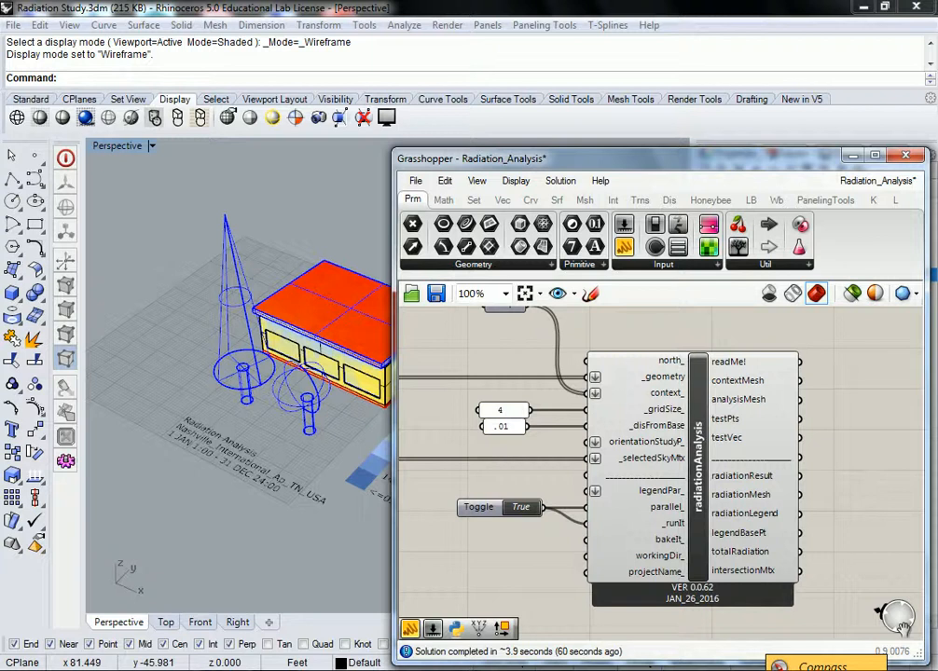
# Turn off the preview of the radiationAnalysis component
pyautogui.moveTo(675, 546)
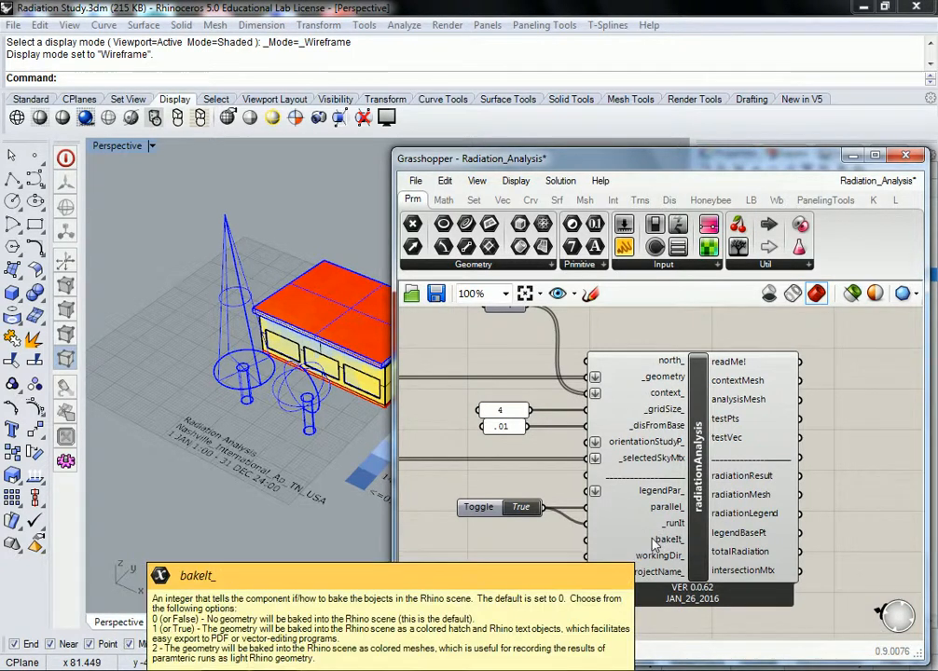
pyautogui.scroll(-3, 627, 358)
pyautogui.scroll(3, 629, 383)
pyautogui.click(710, 482)
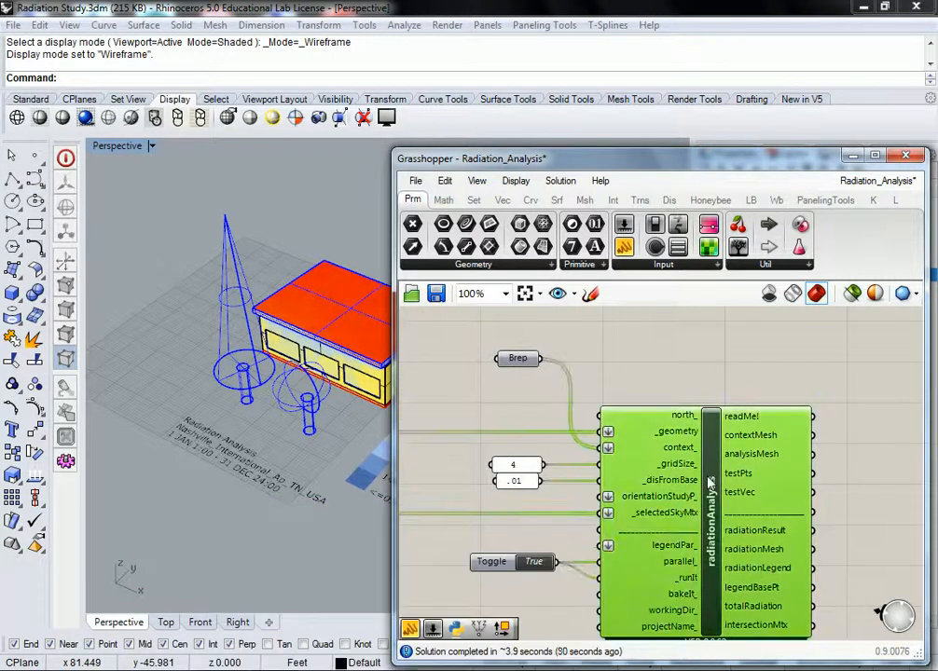
pyautogui.moveTo(709, 509); pyautogui.dragTo(711, 423, button='right')
pyautogui.rightClick(712, 424)
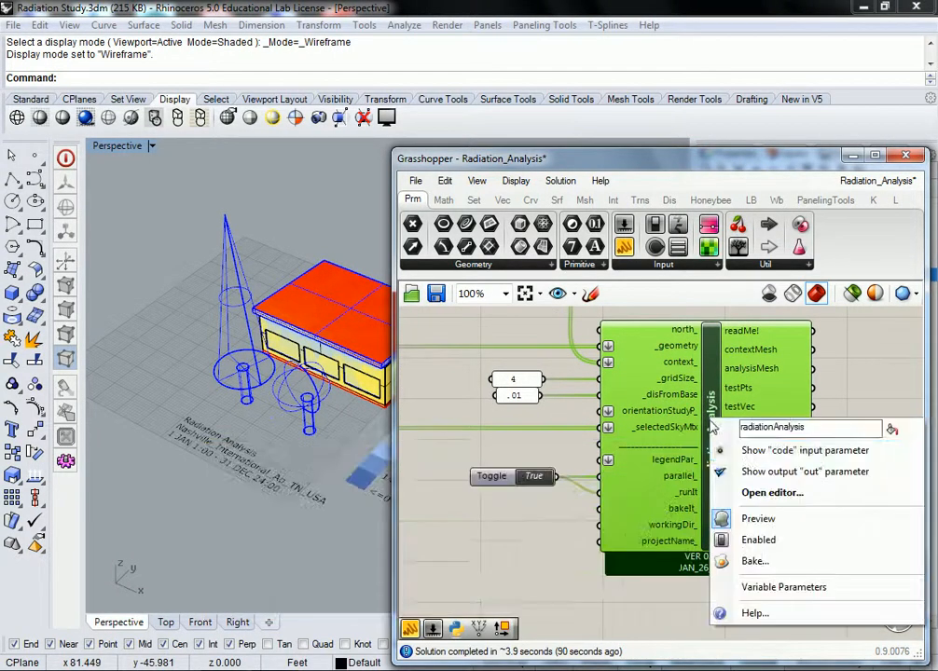
pyautogui.click(754, 517)
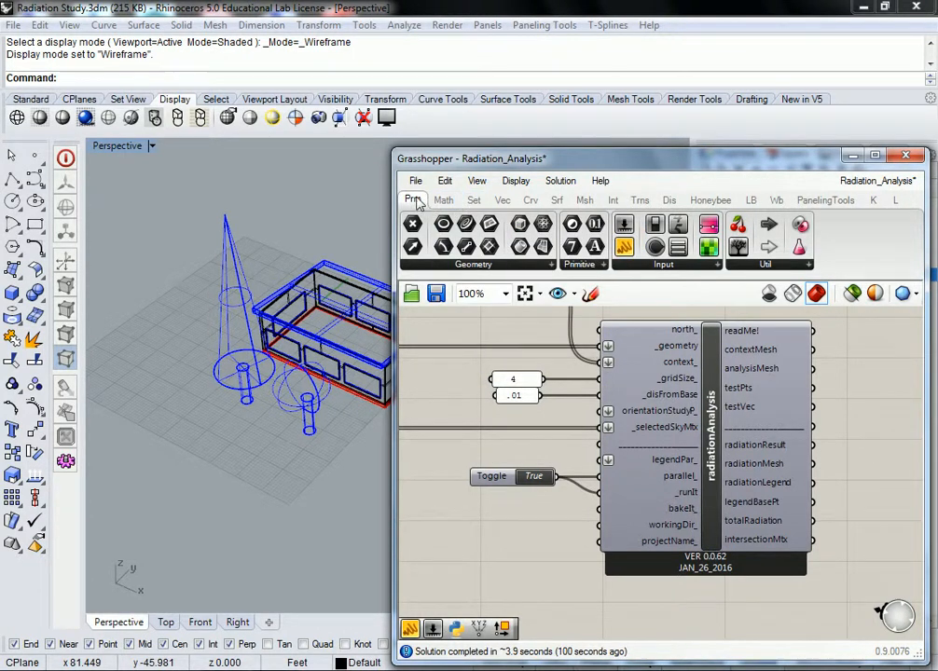
# Add a second Boolean Toggle, connect it to the radiationAnalysis component's bakeIt_ input and set it to True
pyautogui.click(685, 268)
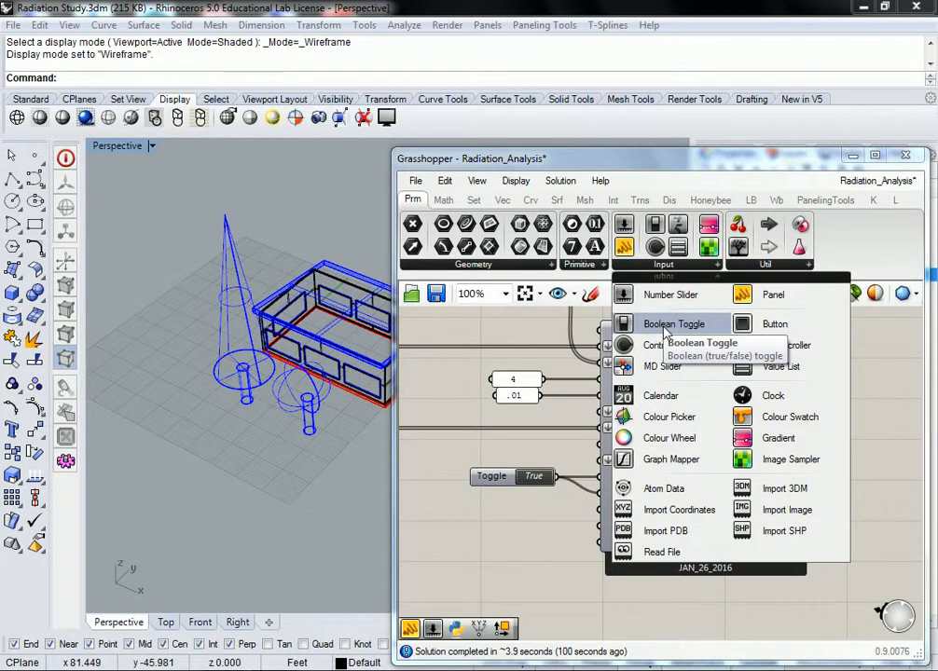
pyautogui.moveTo(665, 332); pyautogui.dragTo(489, 529)
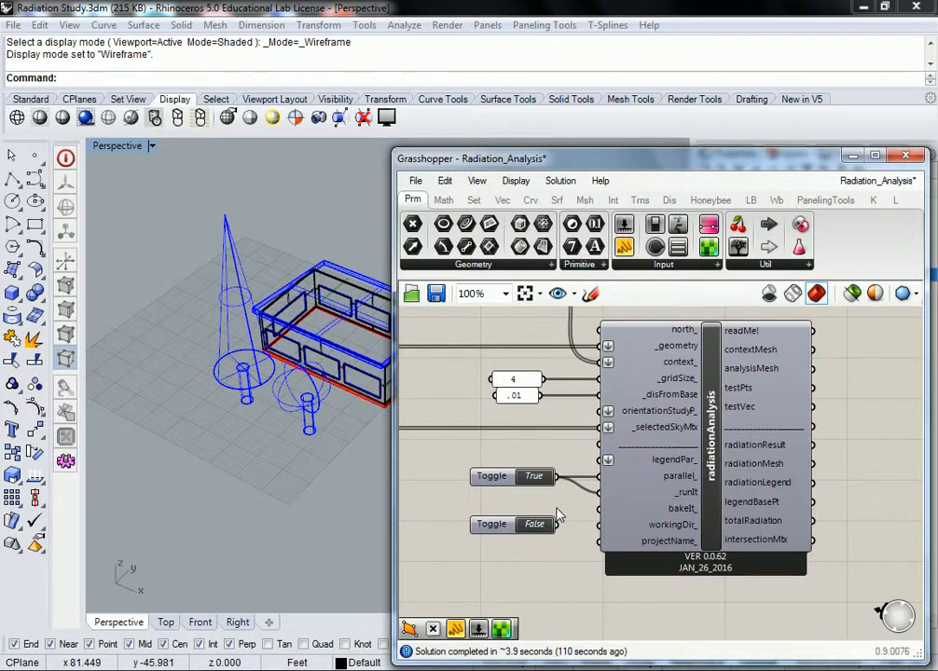
pyautogui.click(851, 155)
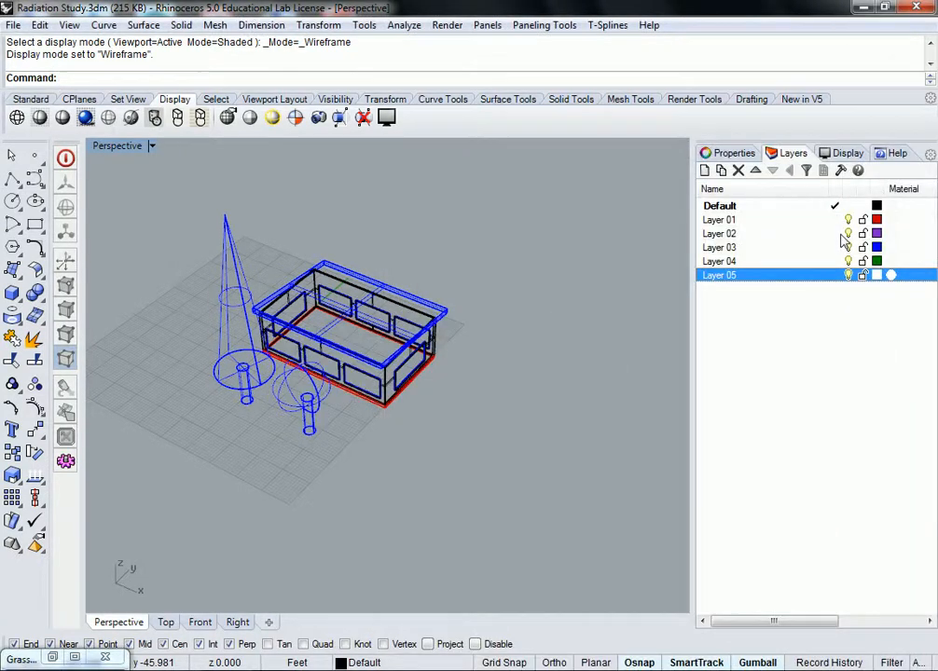
pyautogui.click(781, 209)
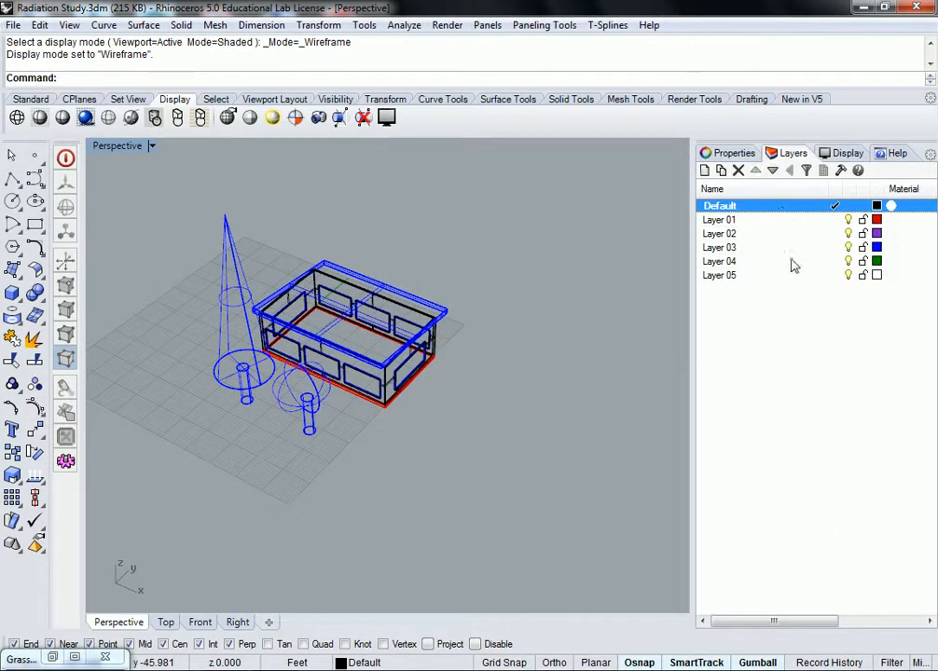
pyautogui.click(24, 659)
pyautogui.moveTo(558, 525); pyautogui.dragTo(599, 508)
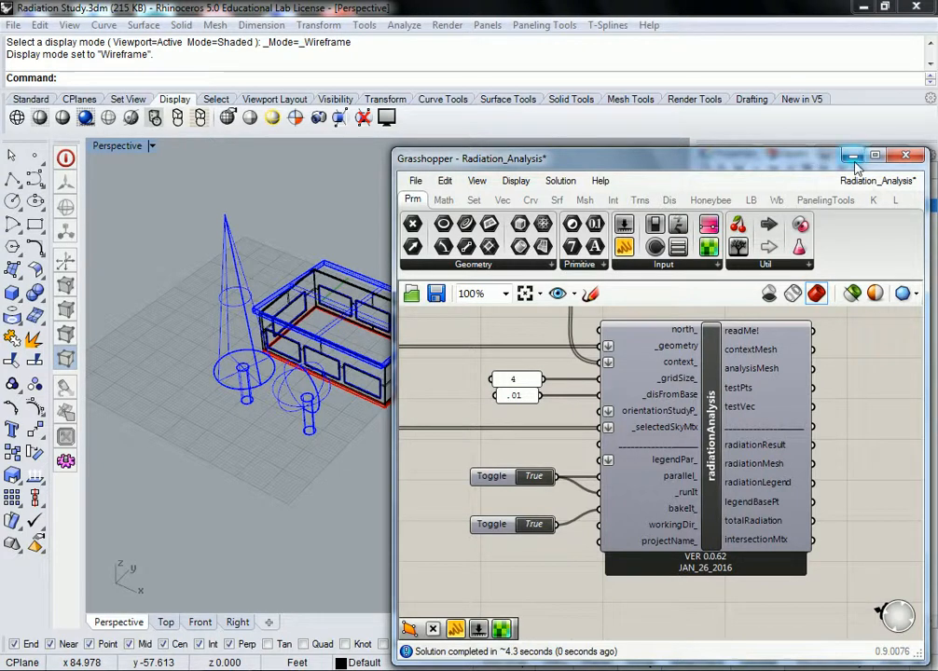
# Switch to Rhino, turn on the baked Option_0 layer and its result sublayer, and inspect the colored hatches on the building
pyautogui.click(854, 156)
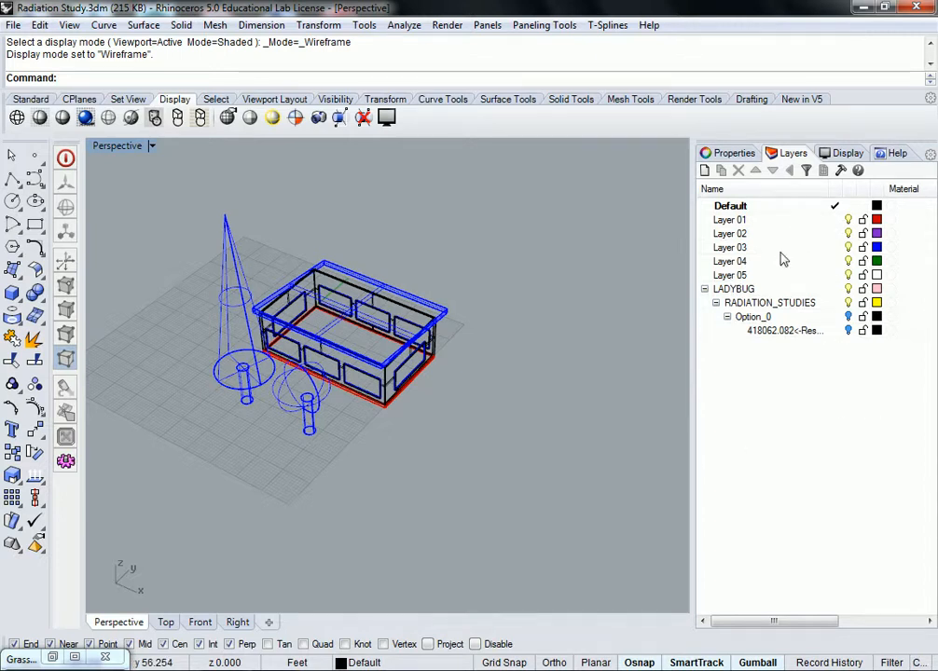
pyautogui.click(853, 319)
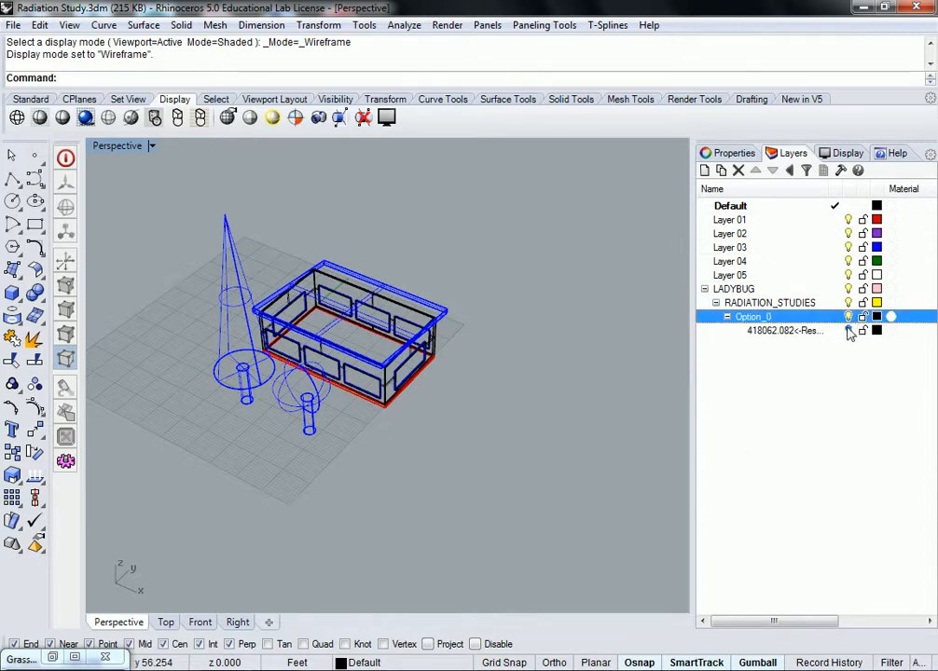
pyautogui.click(848, 330)
pyautogui.moveTo(515, 368); pyautogui.dragTo(427, 291, button='right')
pyautogui.scroll(8, 415, 353)
pyautogui.click(386, 341)
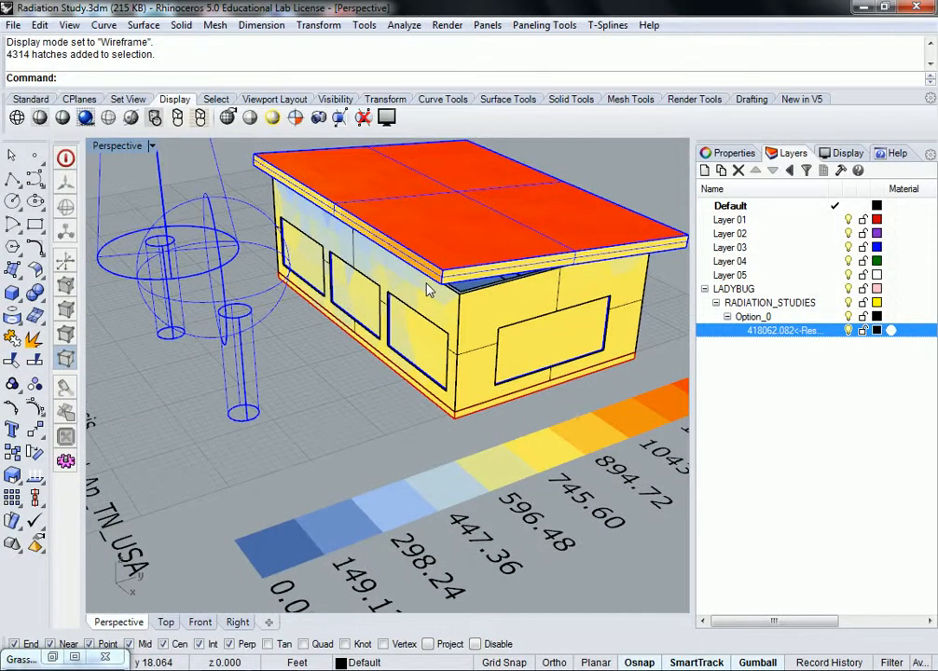
pyautogui.moveTo(435, 292); pyautogui.dragTo(473, 328, button='right')
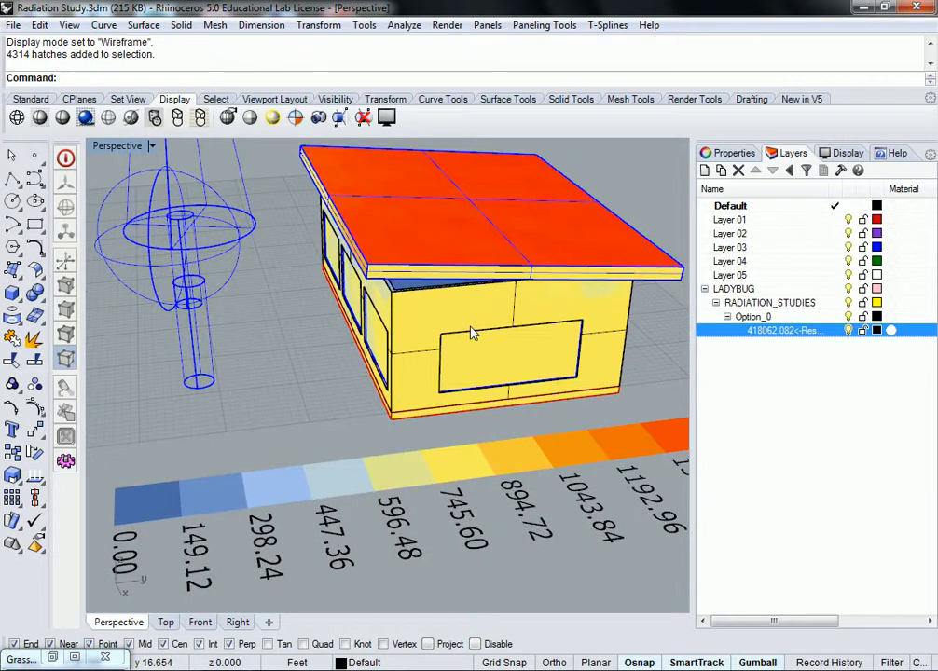
pyautogui.moveTo(473, 331); pyautogui.dragTo(457, 349, button='right')
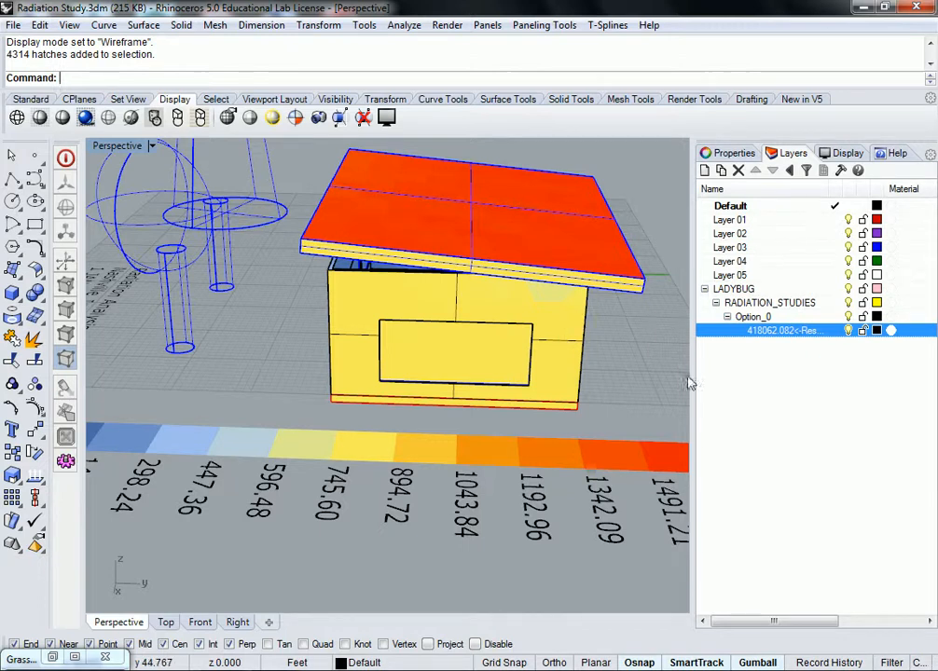
pyautogui.click(770, 342)
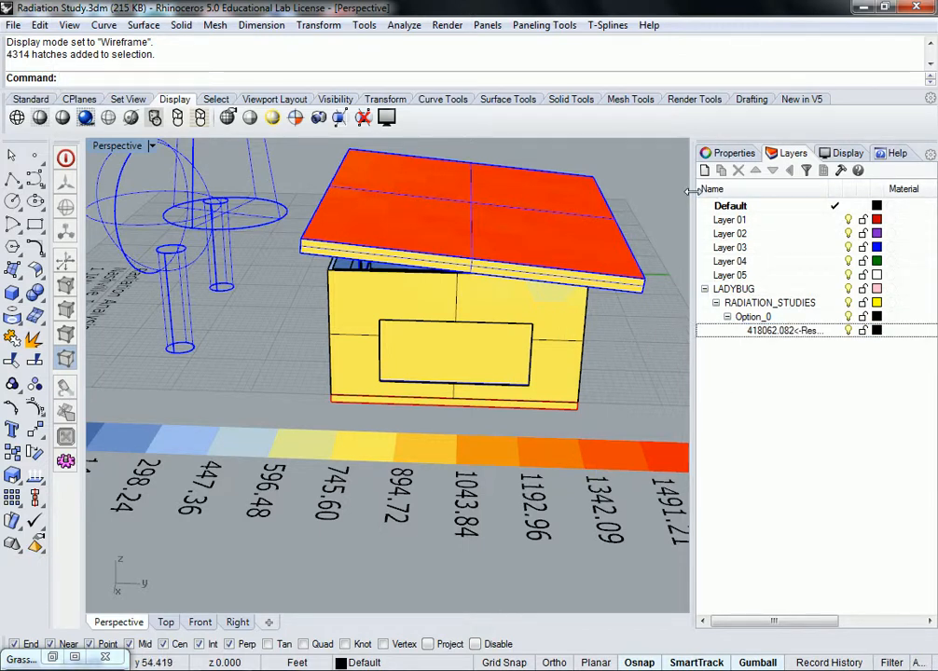
# Show all four viewports and maximize the Front viewport with the whole building and trees in view
pyautogui.doubleClick(121, 148)
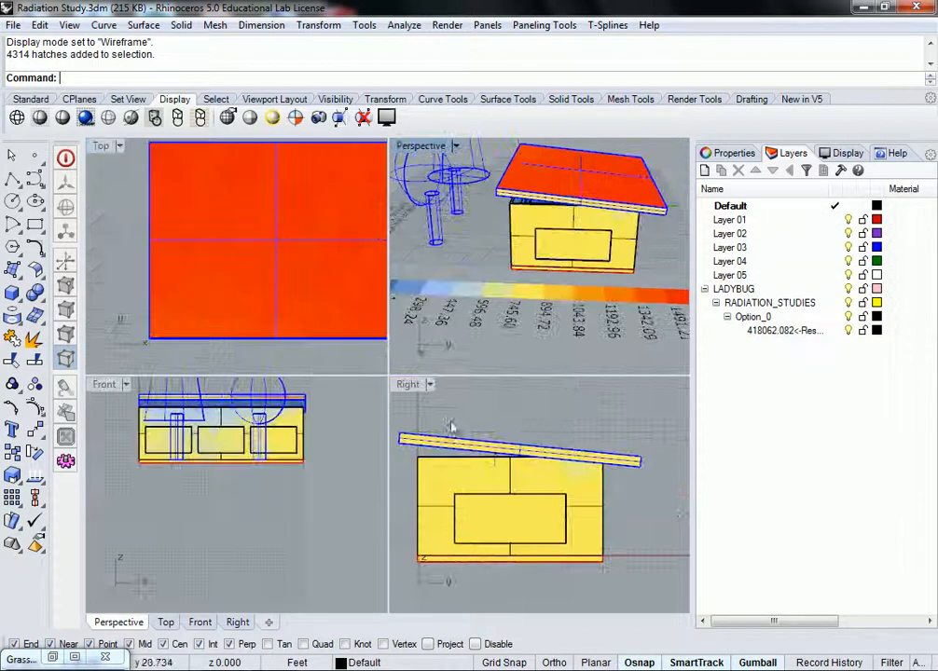
pyautogui.click(523, 439)
pyautogui.moveTo(214, 402); pyautogui.dragTo(221, 480, button='right')
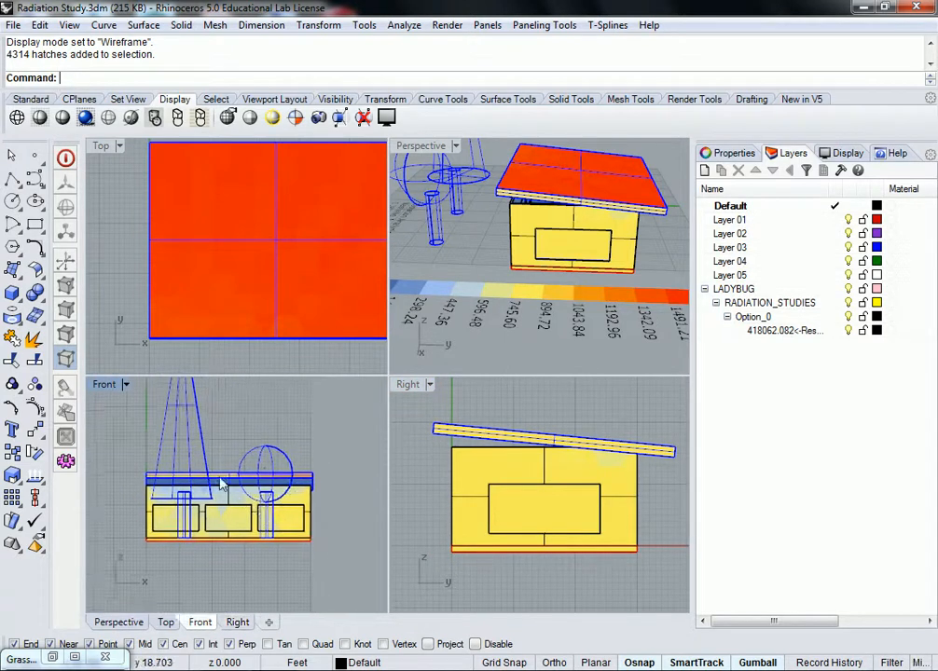
pyautogui.doubleClick(103, 384)
pyautogui.scroll(-3, 360, 425)
pyautogui.scroll(-2, 373, 442)
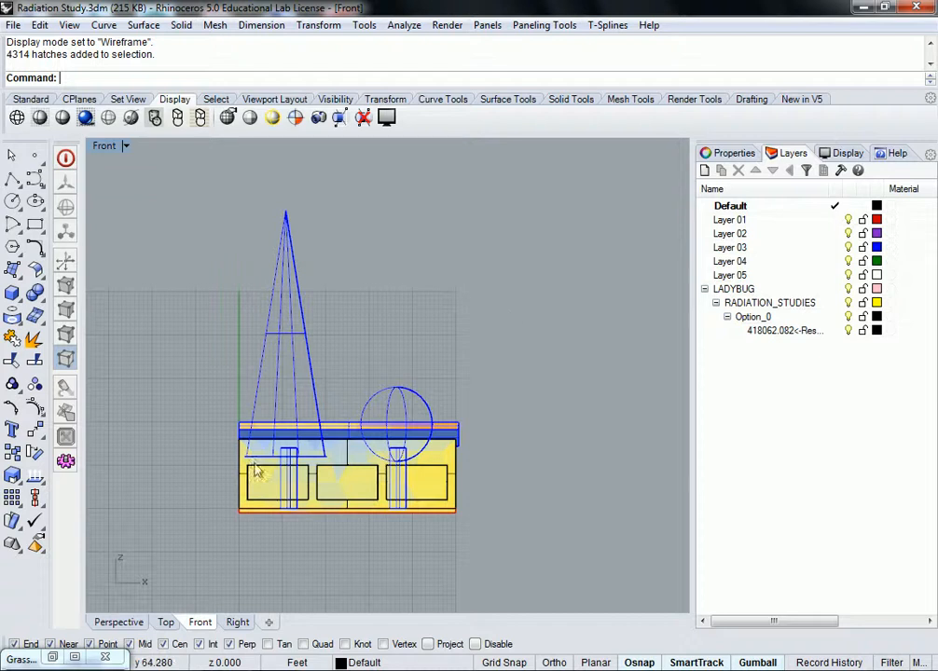
# Create a Make2D drawing of all objects from the current Front view, with hidden lines shown and source layers maintained
pyautogui.hotkey('ctrl', 'a')
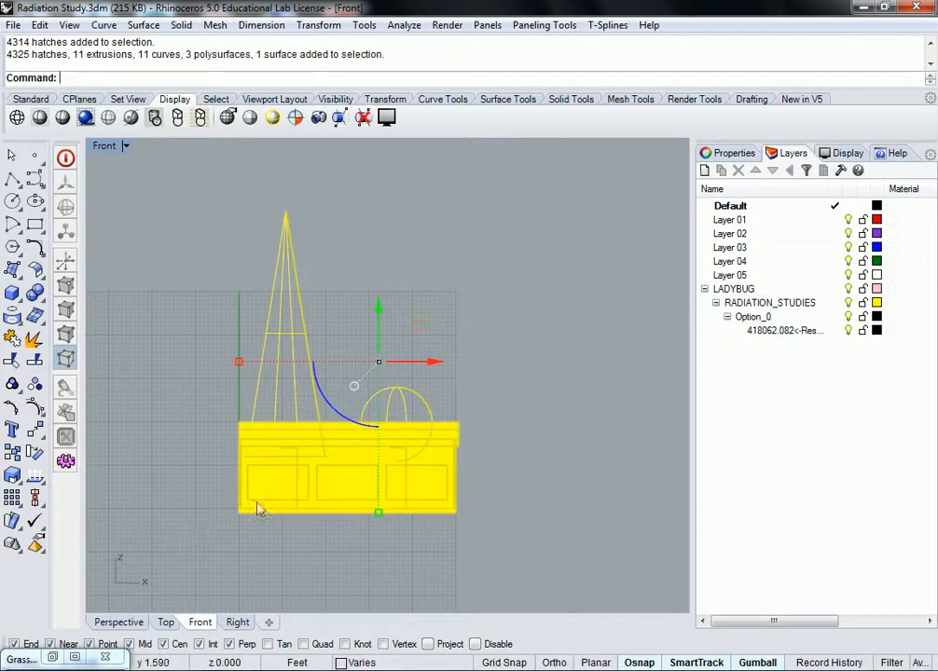
pyautogui.moveTo(257, 507); pyautogui.dragTo(313, 496, button='right')
pyautogui.write('Mak')
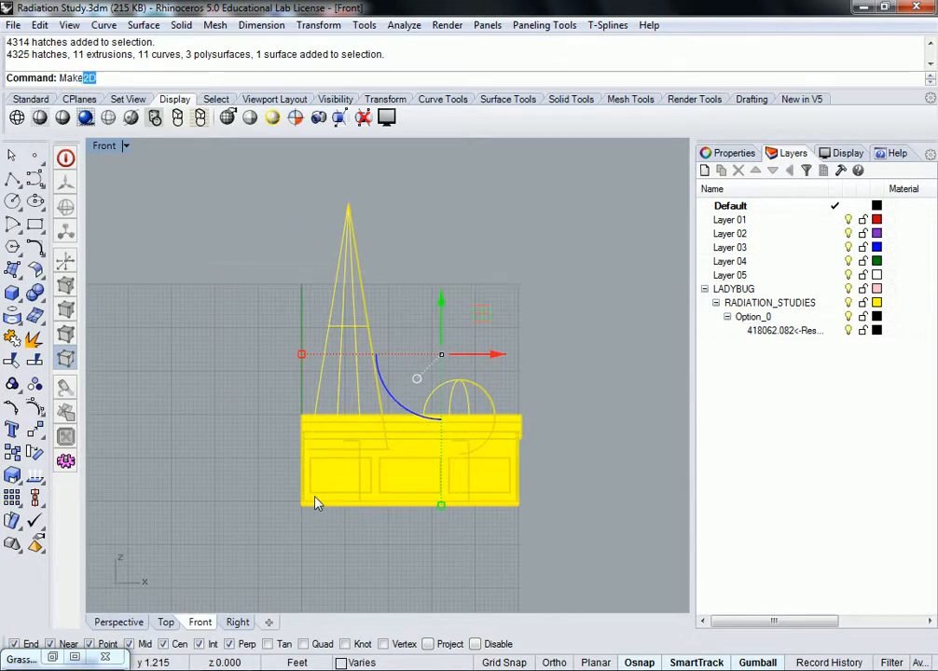
pyautogui.write('e2')
pyautogui.press('Return')
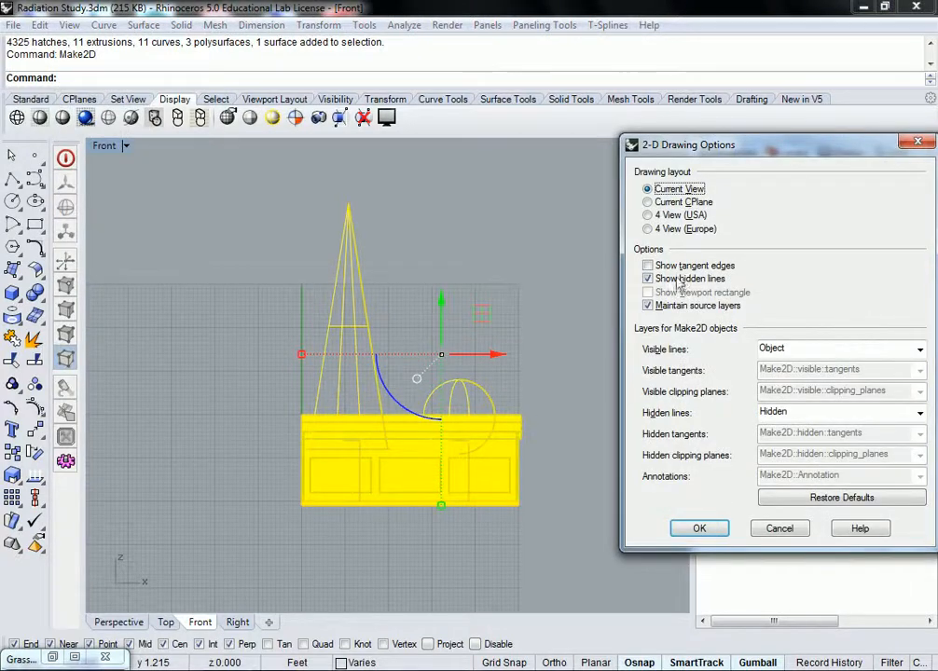
pyautogui.moveTo(759, 147); pyautogui.dragTo(534, 128)
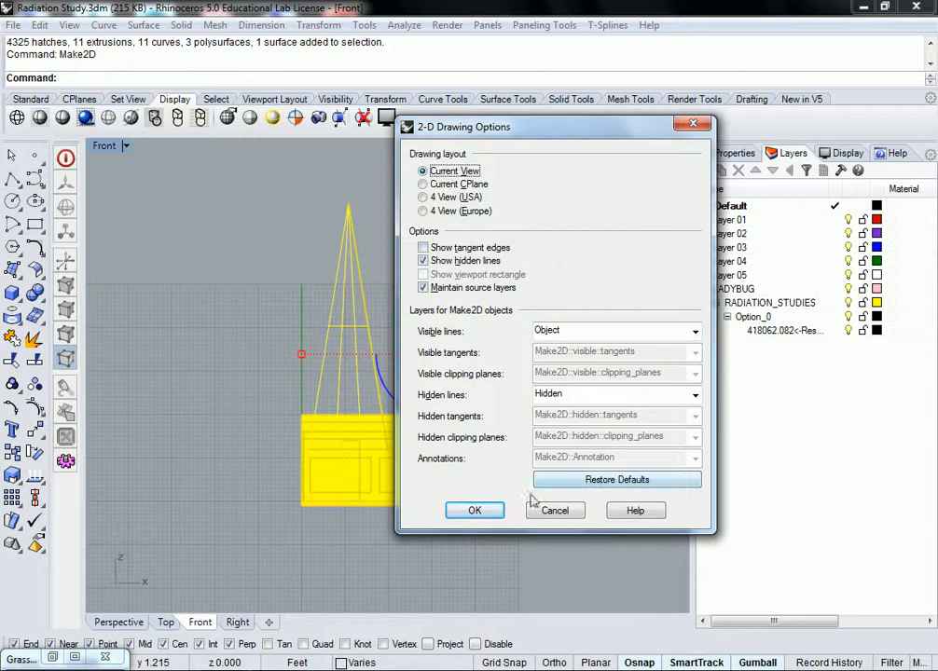
pyautogui.click(477, 508)
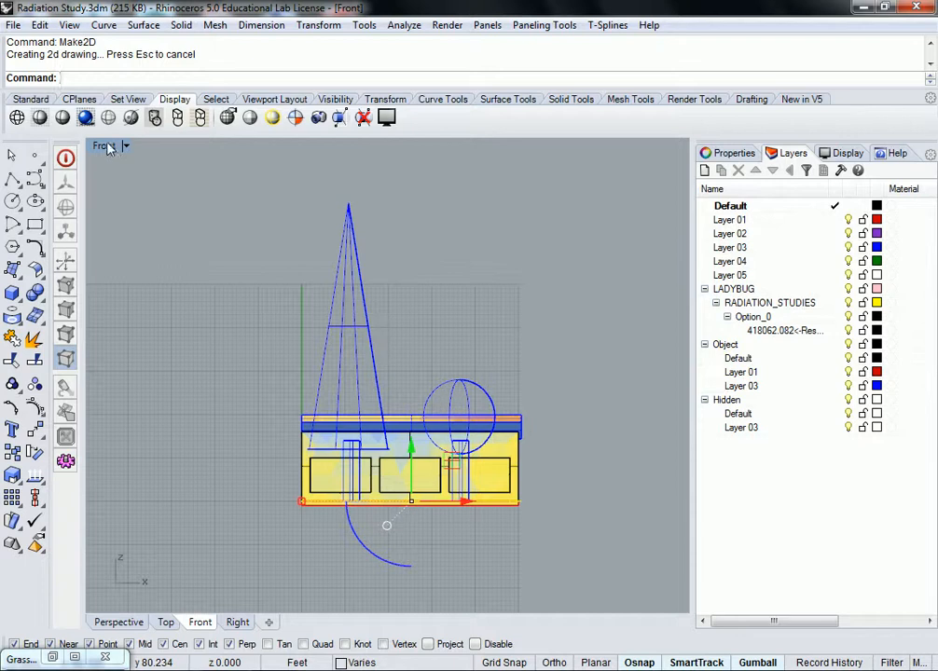
# Return to the four-viewport layout, move the 2D drawing clear of the building in the Top view and delete it
pyautogui.doubleClick(110, 148)
pyautogui.scroll(-9, 234, 235)
pyautogui.moveTo(236, 233); pyautogui.dragTo(228, 271, button='right')
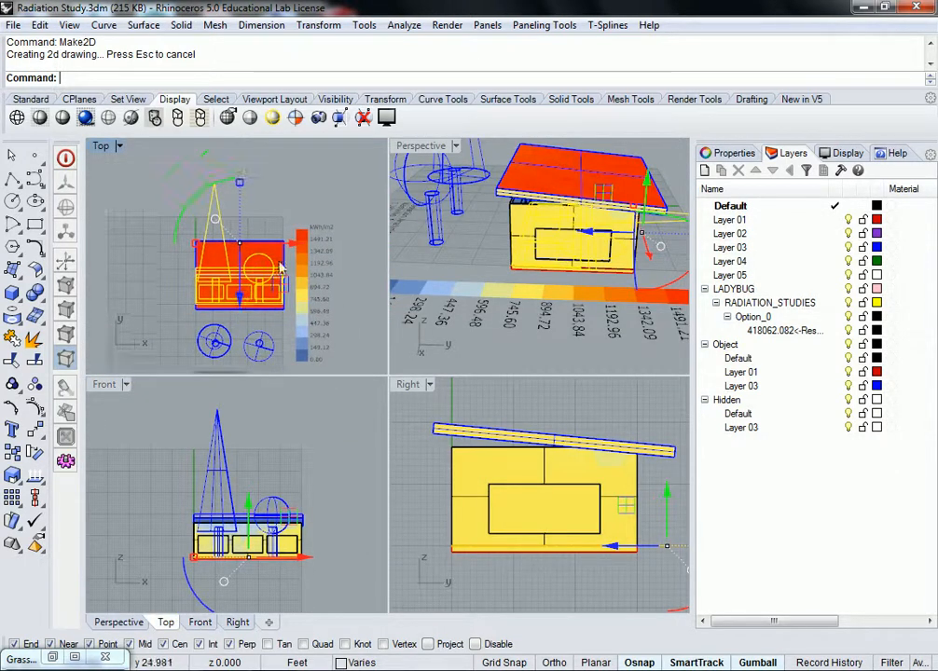
pyautogui.moveTo(295, 247); pyautogui.dragTo(157, 248)
pyautogui.moveTo(156, 278); pyautogui.dragTo(261, 282, button='right')
pyautogui.press('Delete')
# Maximize the Front viewport again with the building elevation framed for printing
pyautogui.moveTo(357, 293); pyautogui.dragTo(291, 291, button='right')
pyautogui.scroll(3, 256, 499)
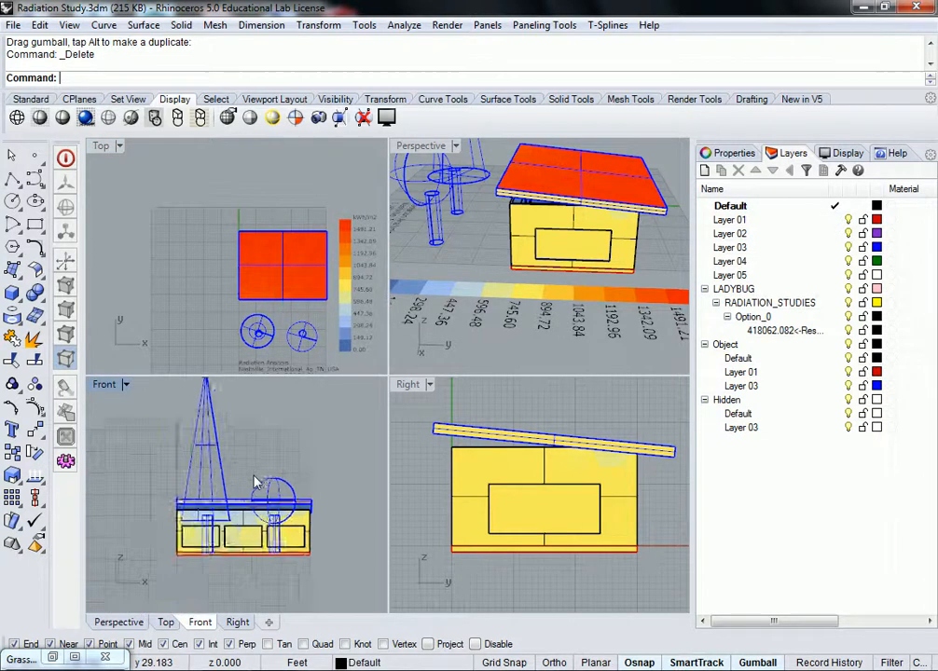
pyautogui.moveTo(251, 505); pyautogui.dragTo(244, 464, button='right')
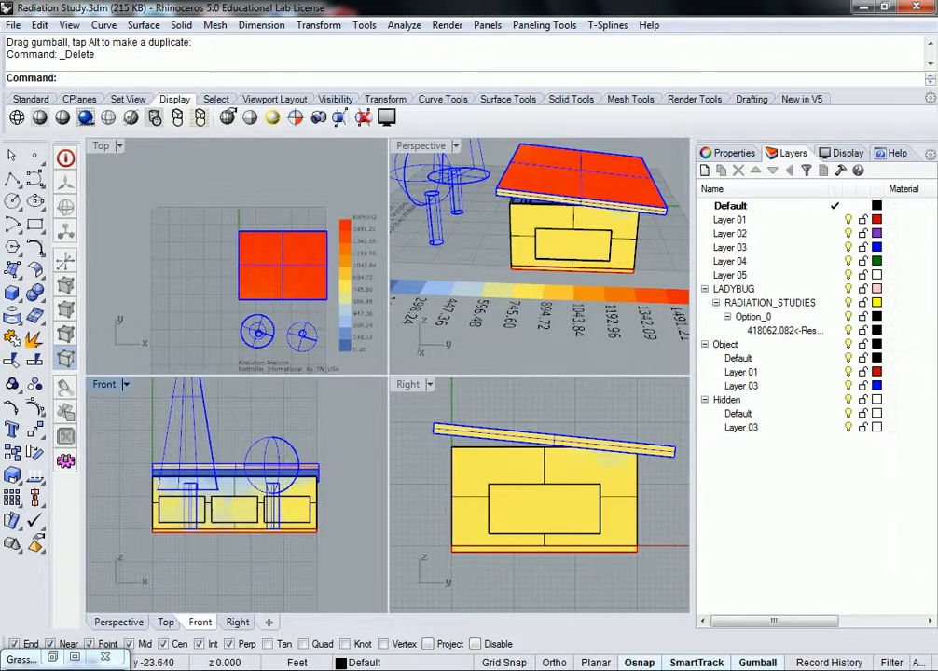
pyautogui.scroll(-2, 260, 428)
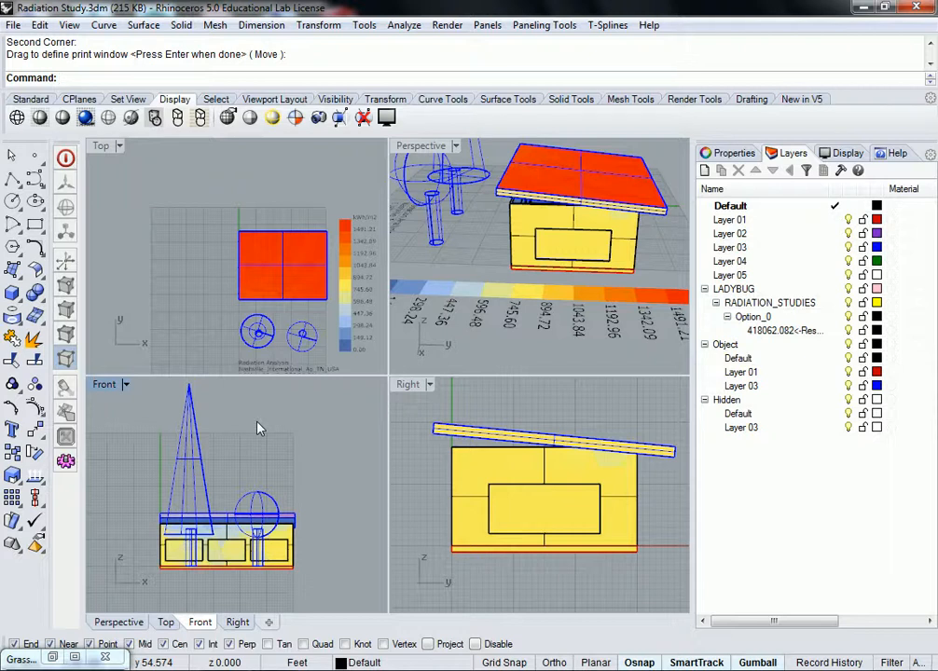
pyautogui.doubleClick(104, 384)
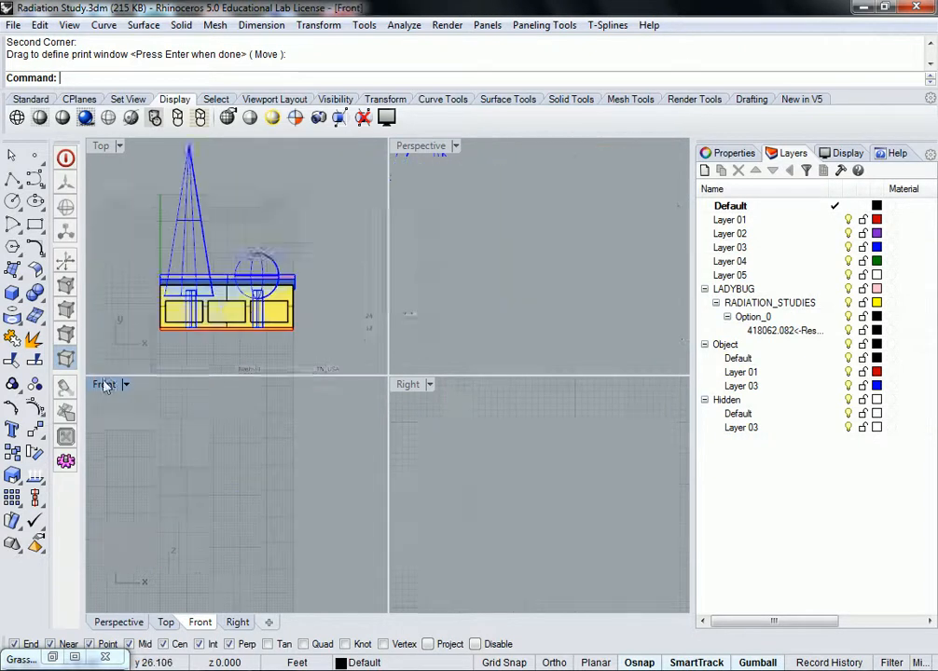
pyautogui.moveTo(327, 301); pyautogui.dragTo(304, 289, button='right')
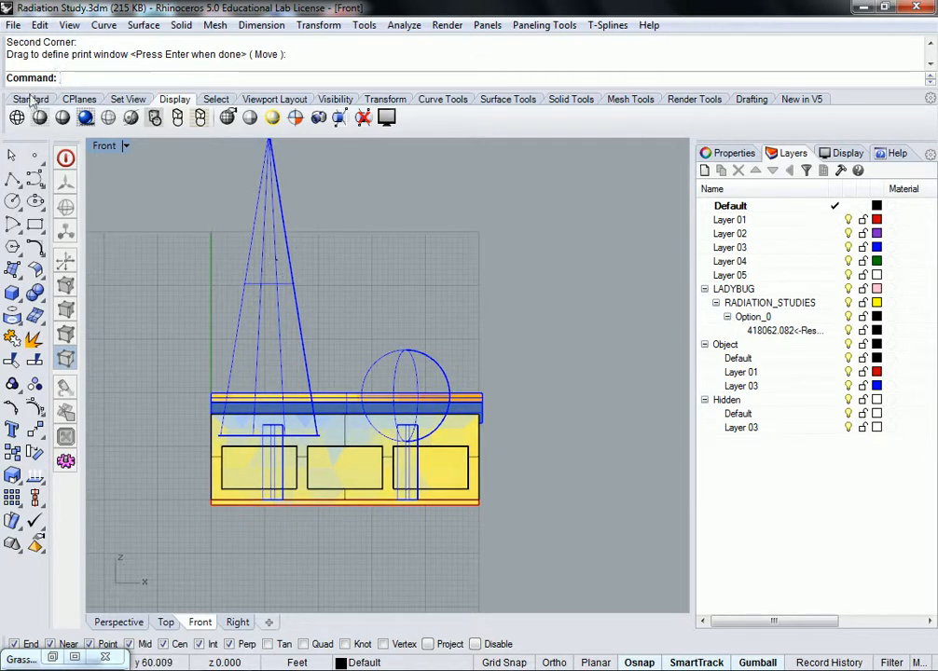
# Set up a print of the Front view using a window area framed around the building elevation, cropping the upper part of the cone tree
pyautogui.click(13, 25)
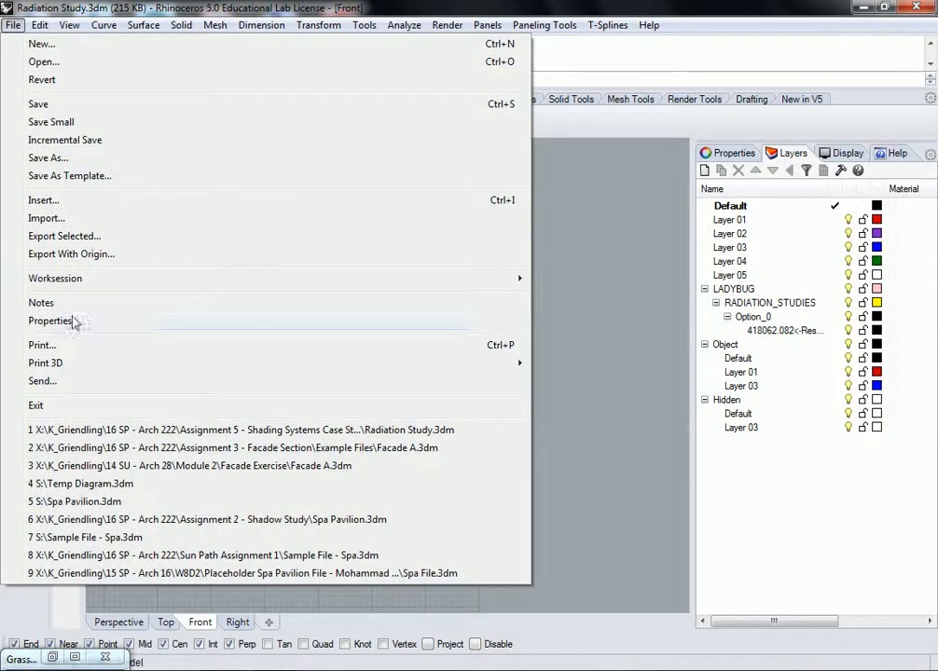
pyautogui.click(42, 345)
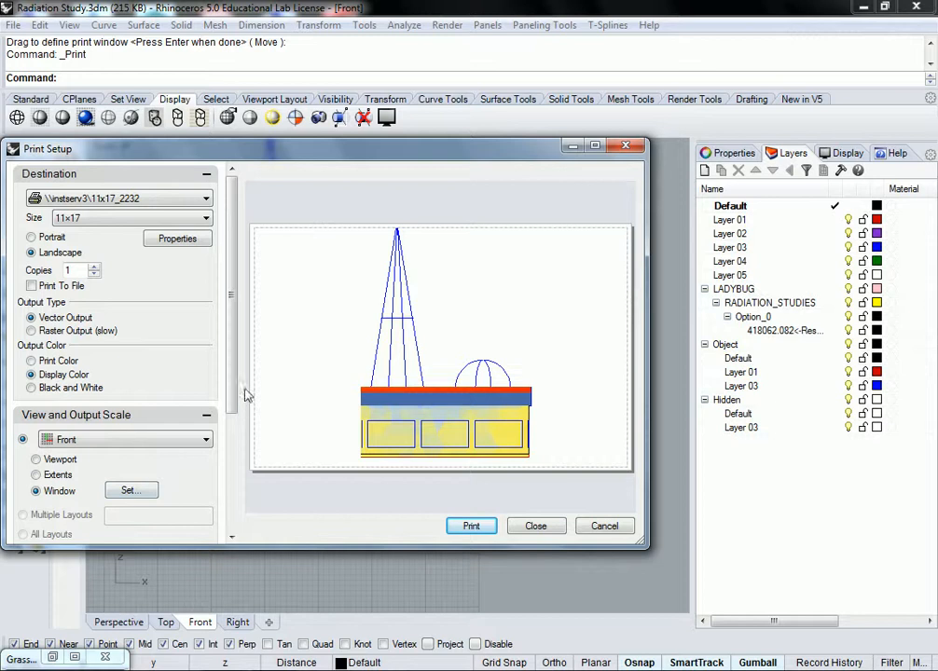
pyautogui.scroll(-3, 237, 410)
pyautogui.click(130, 389)
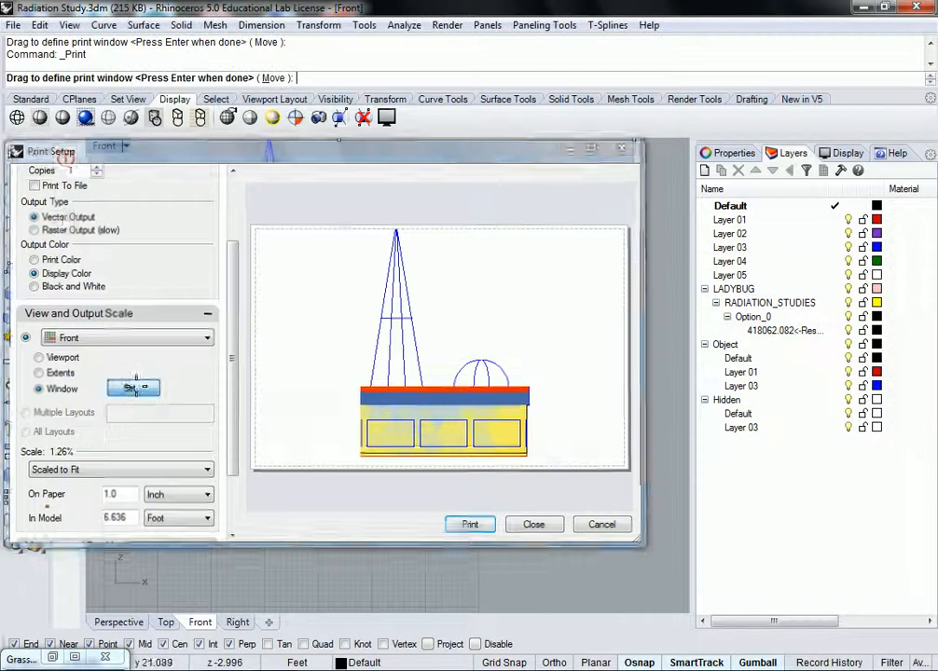
pyautogui.click(196, 308)
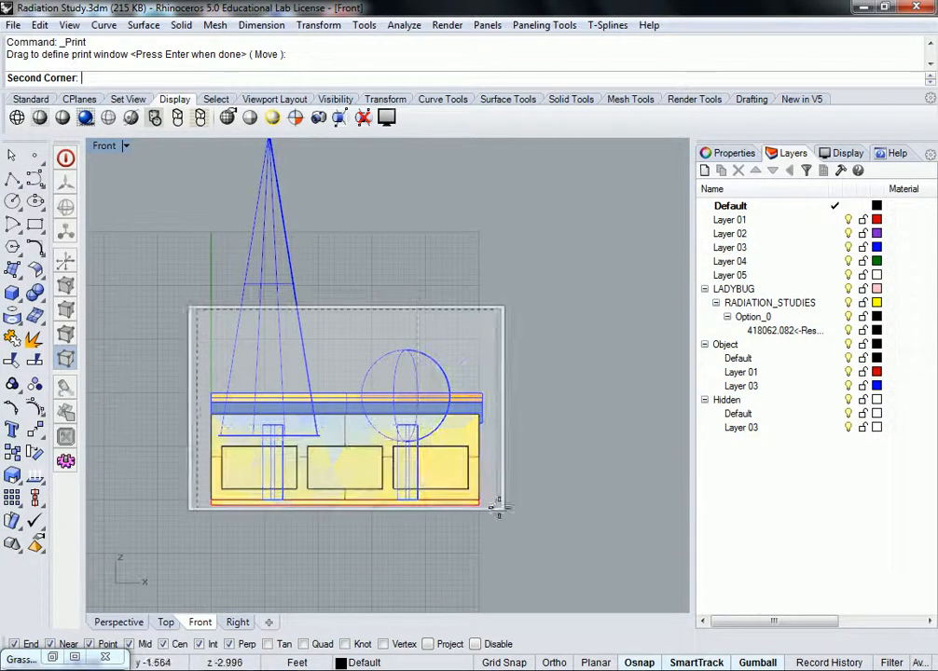
pyautogui.click(501, 511)
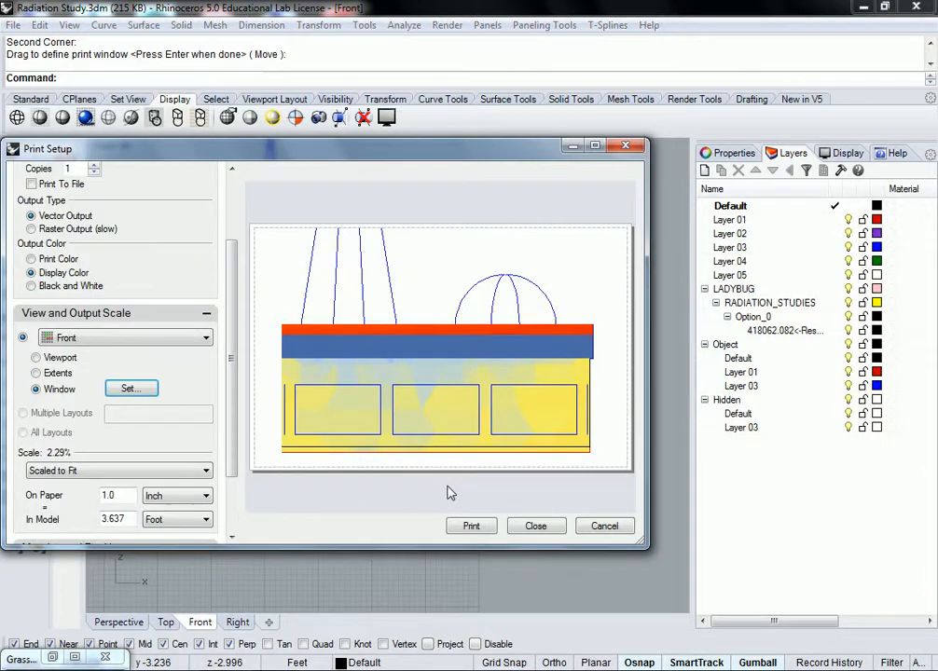
# Set the print scale to 1/4" = 1'-0"
pyautogui.click(97, 478)
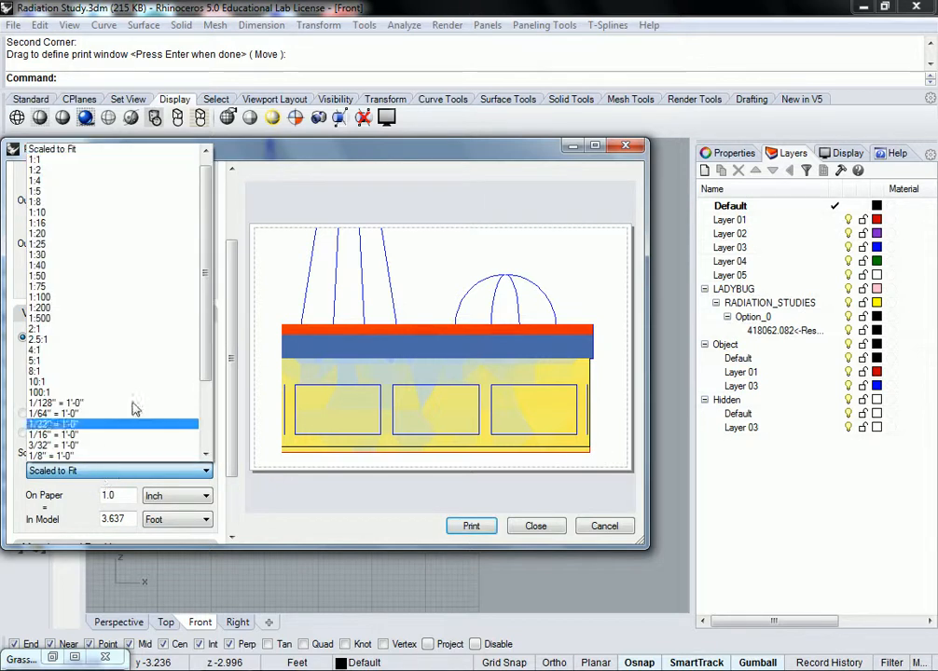
pyautogui.moveTo(209, 318); pyautogui.dragTo(209, 395)
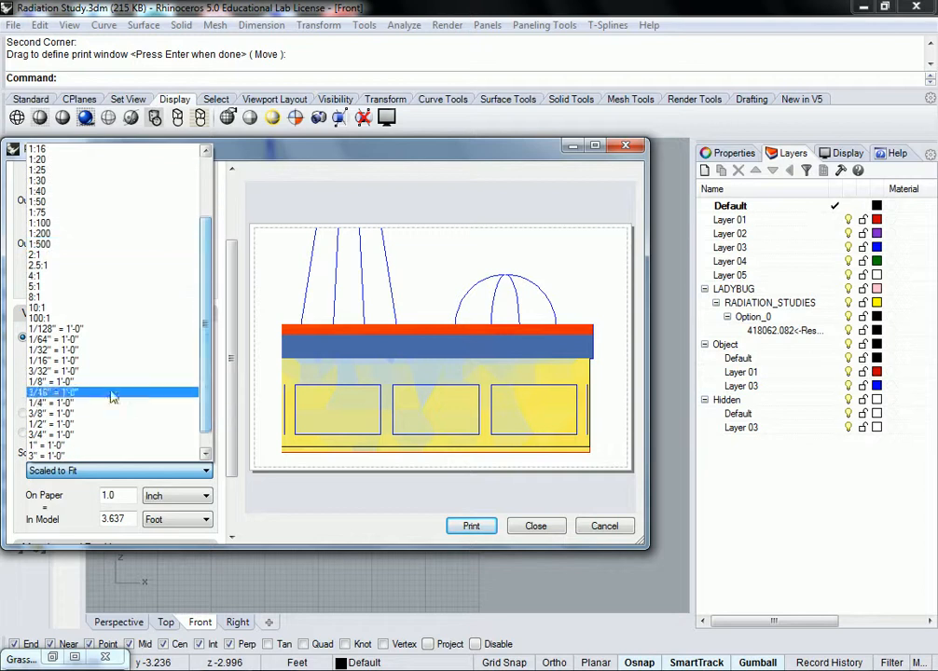
pyautogui.click(55, 403)
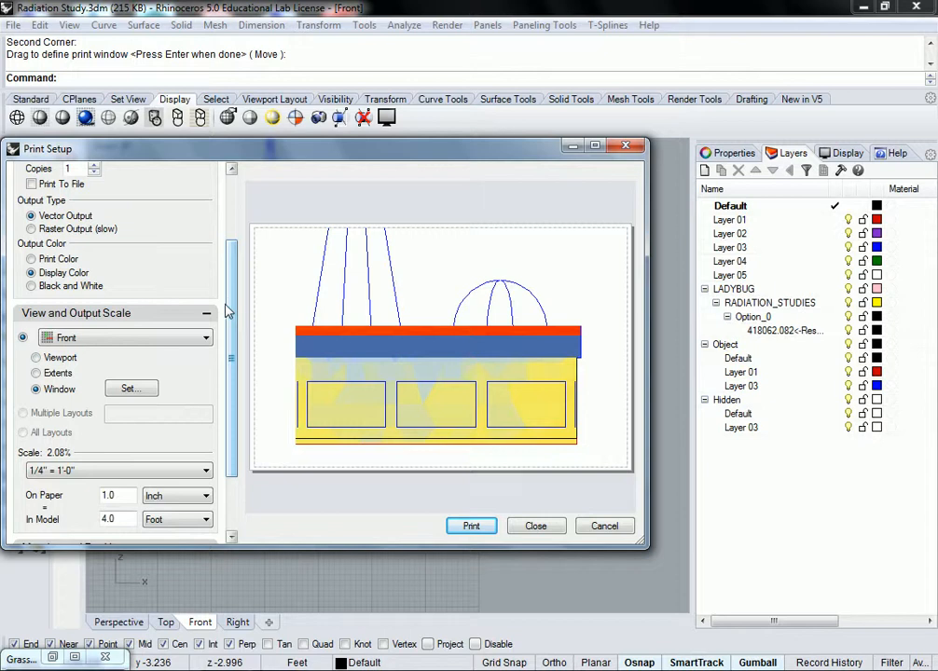
# Choose Adobe PDF as the print destination with Ledger paper size and start the print
pyautogui.moveTo(229, 300); pyautogui.dragTo(227, 260)
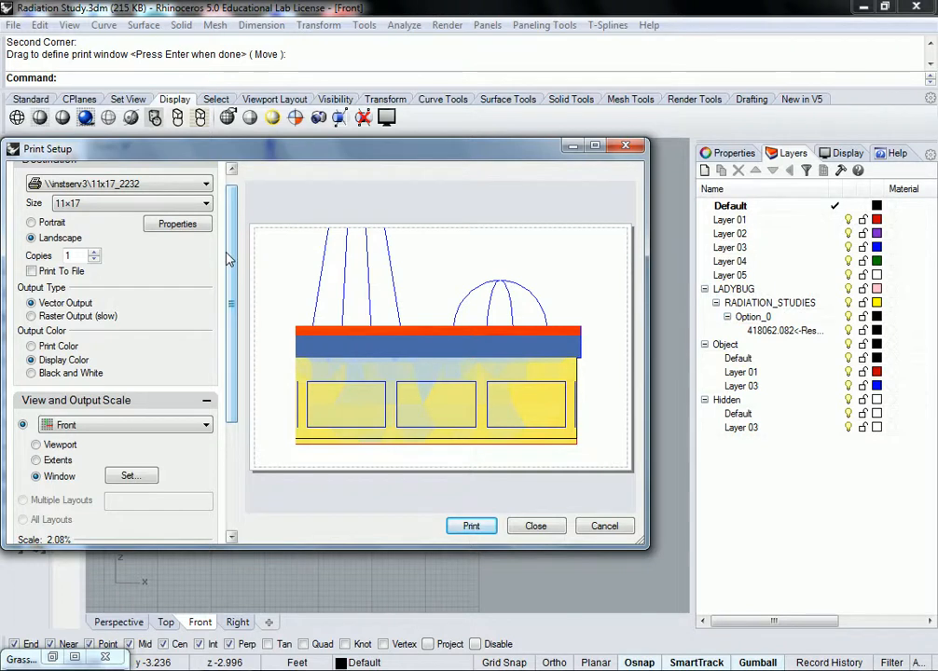
pyautogui.click(157, 184)
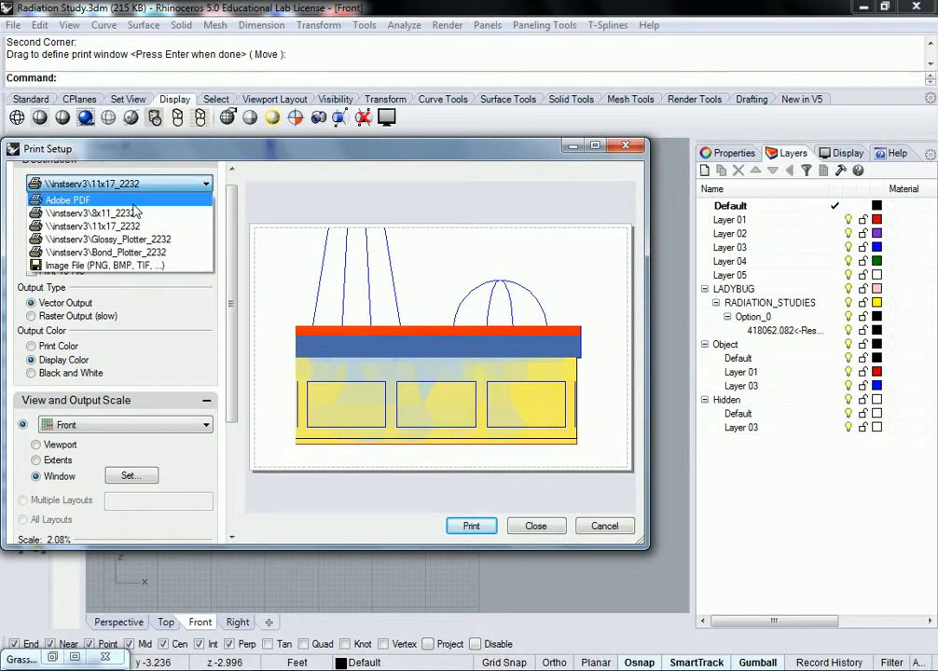
pyautogui.click(128, 200)
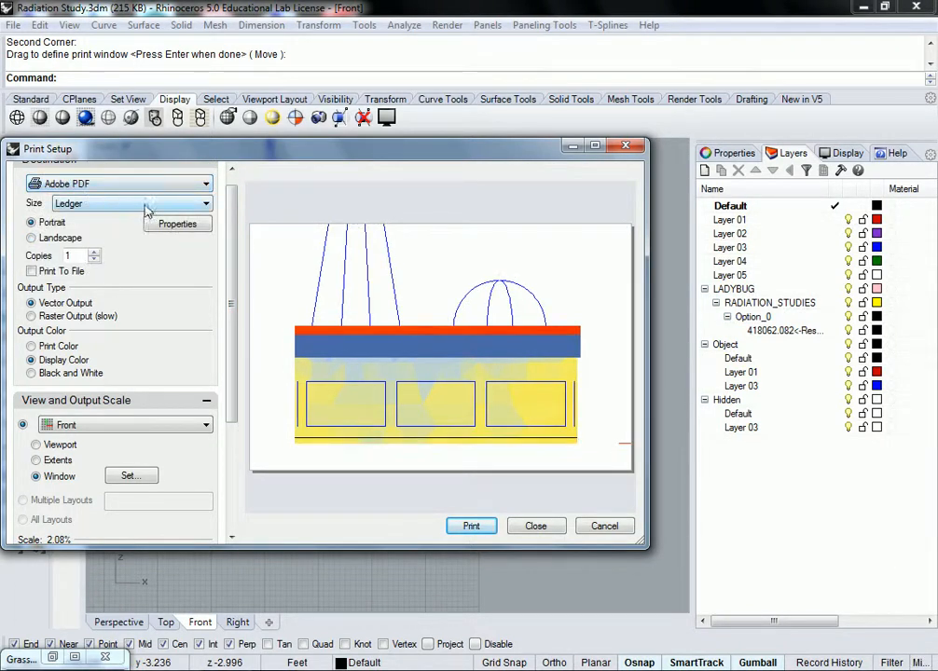
pyautogui.click(130, 204)
pyautogui.click(130, 212)
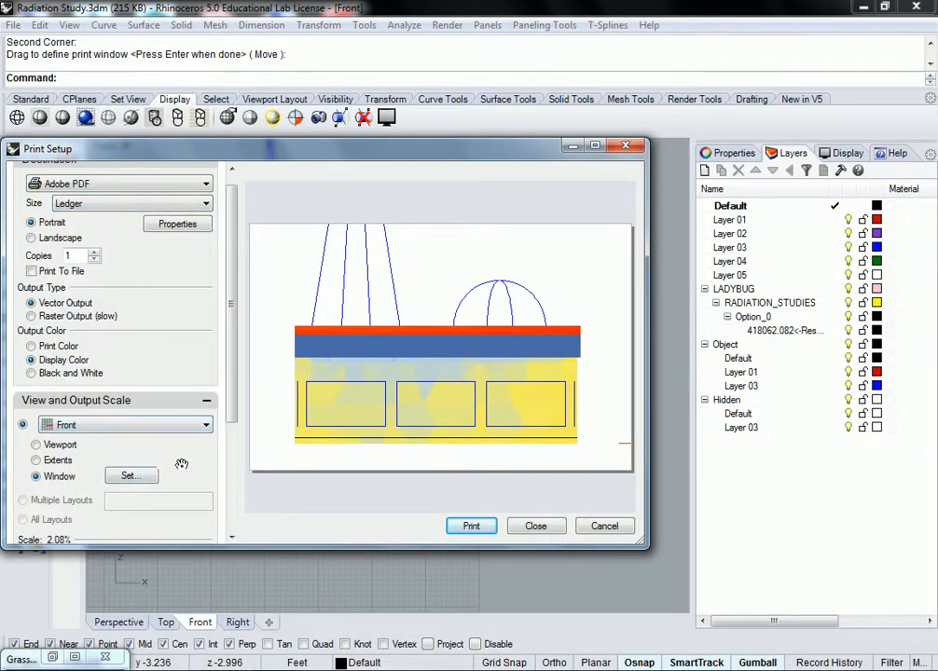
pyautogui.moveTo(237, 378); pyautogui.dragTo(233, 484)
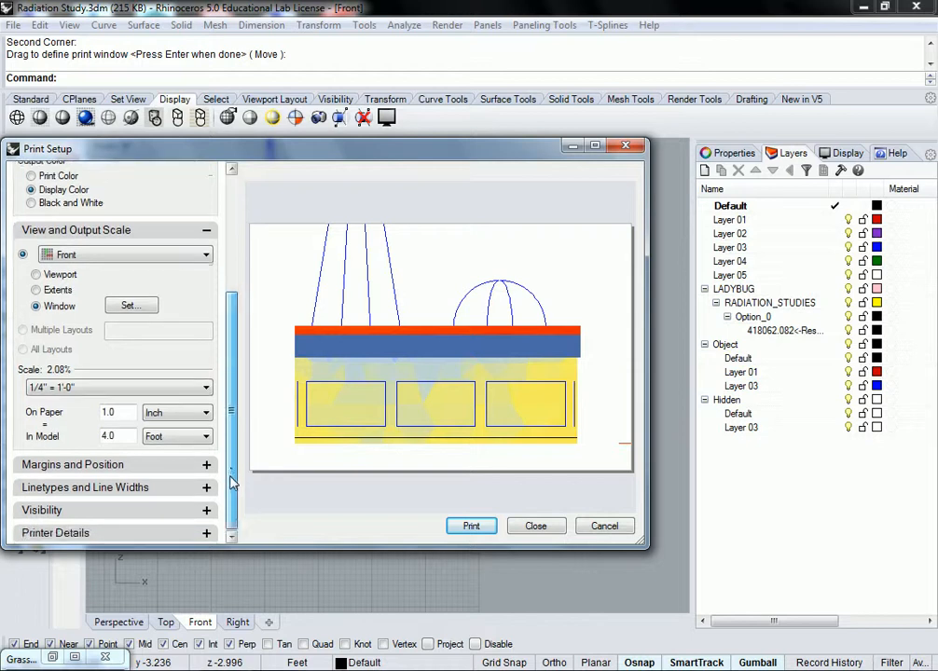
pyautogui.click(472, 527)
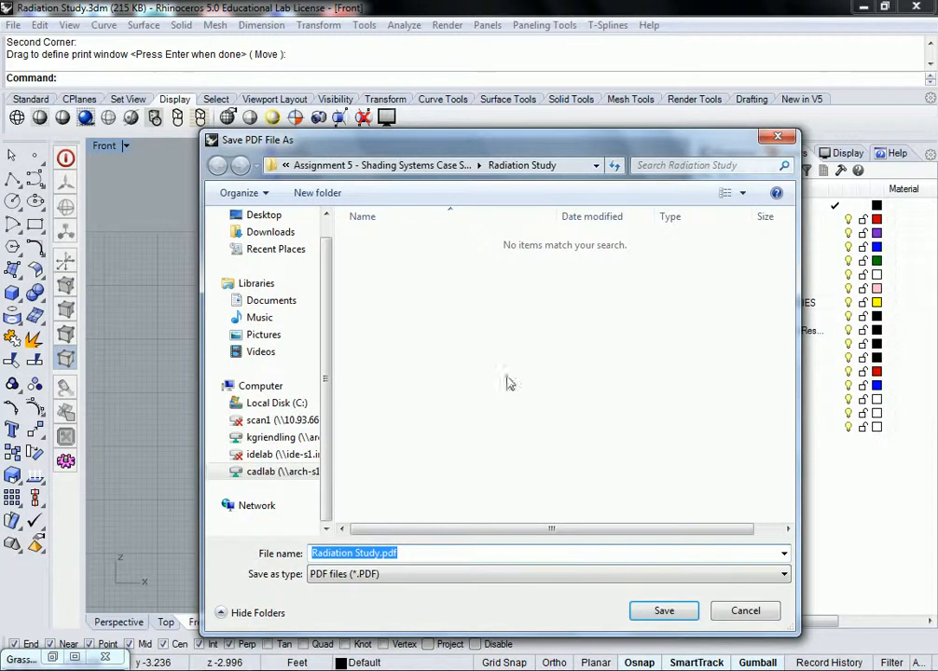
# Browse to the personal network drive as the save location for the PDF
pyautogui.scroll(2, 280, 240)
pyautogui.click(266, 239)
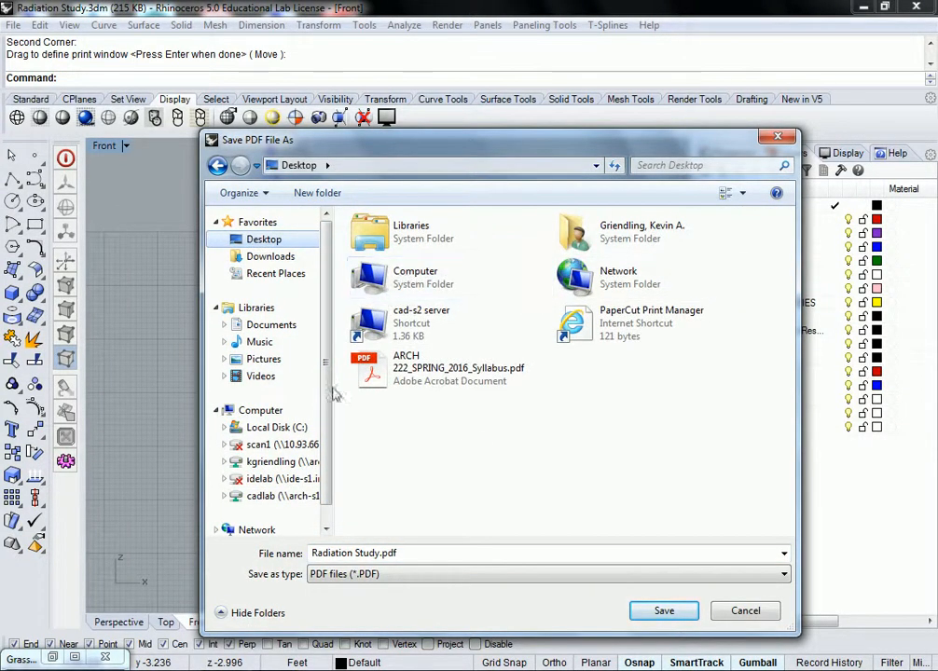
pyautogui.scroll(-1, 266, 392)
pyautogui.click(282, 478)
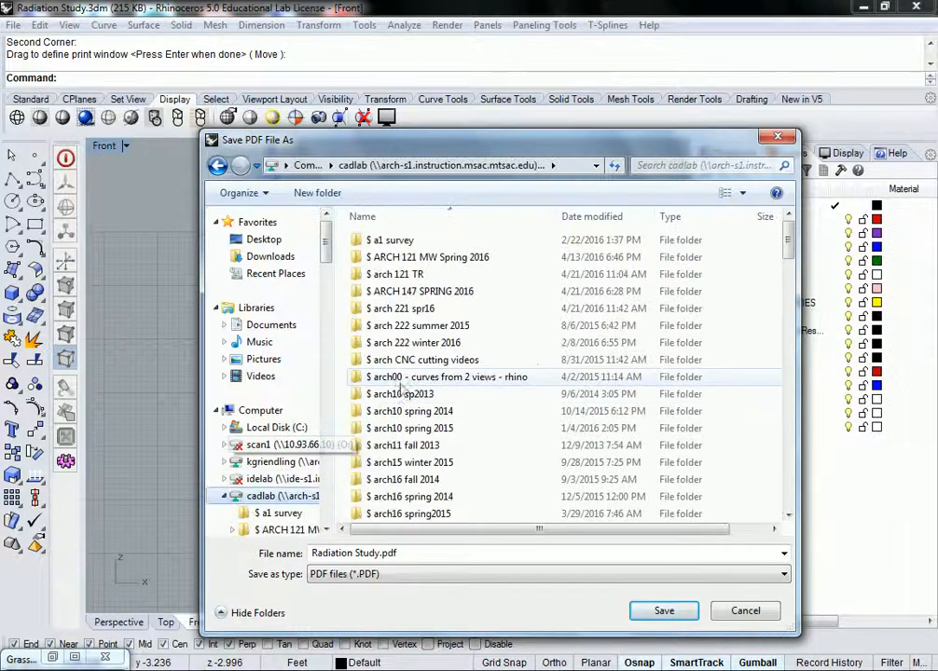
pyautogui.click(270, 464)
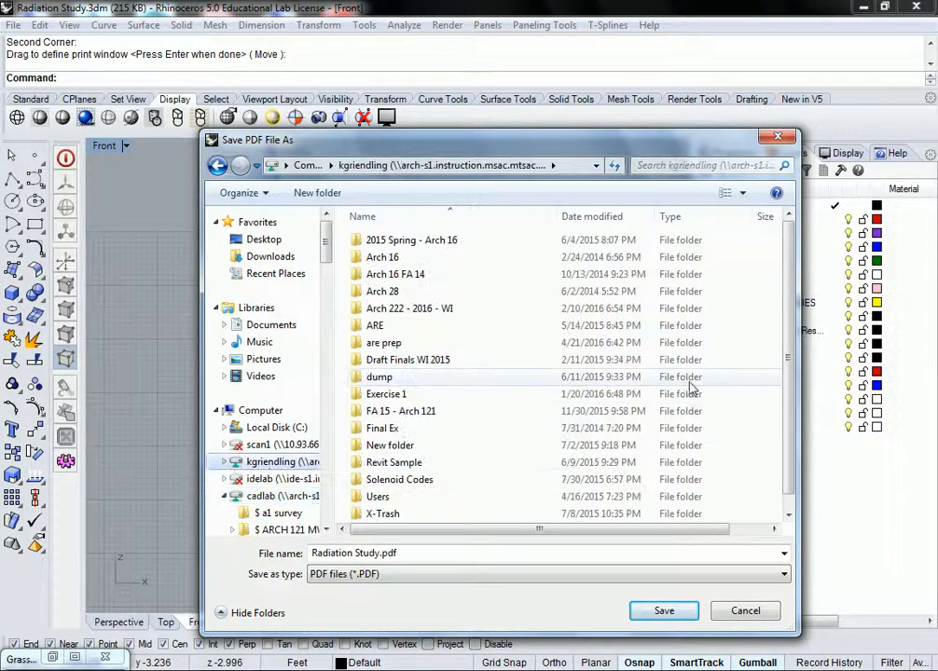
# Create a folder named Elevation Print on the personal network drive and open it
pyautogui.scroll(-1, 794, 466)
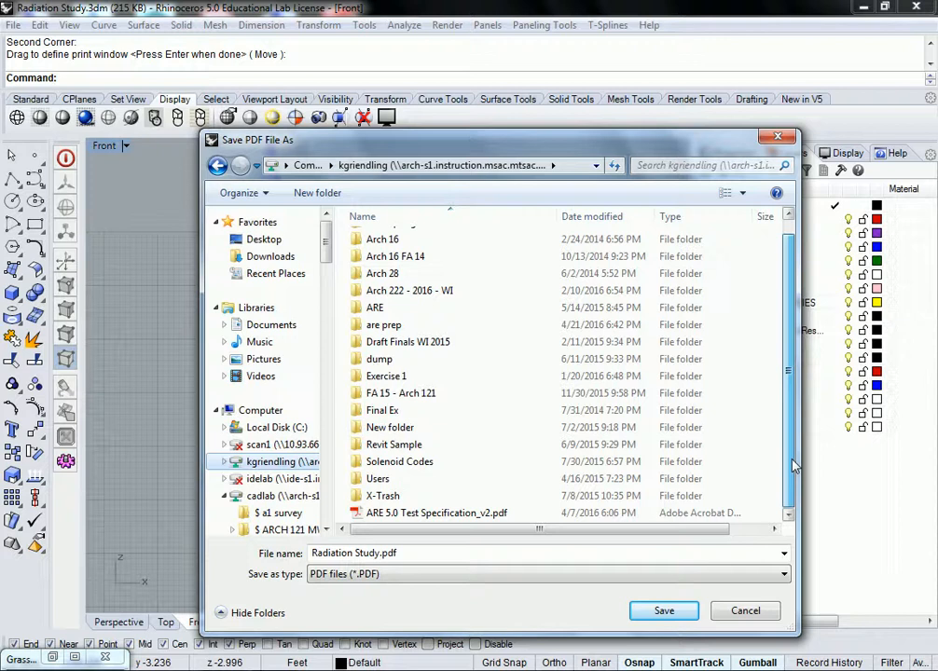
pyautogui.rightClick(763, 512)
pyautogui.moveTo(708, 477)
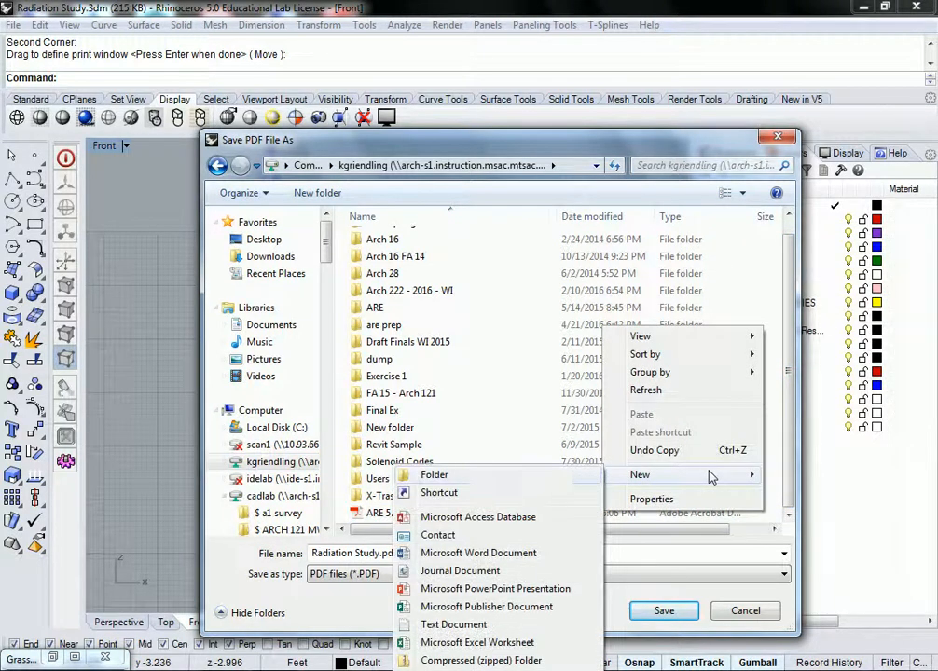
pyautogui.click(504, 477)
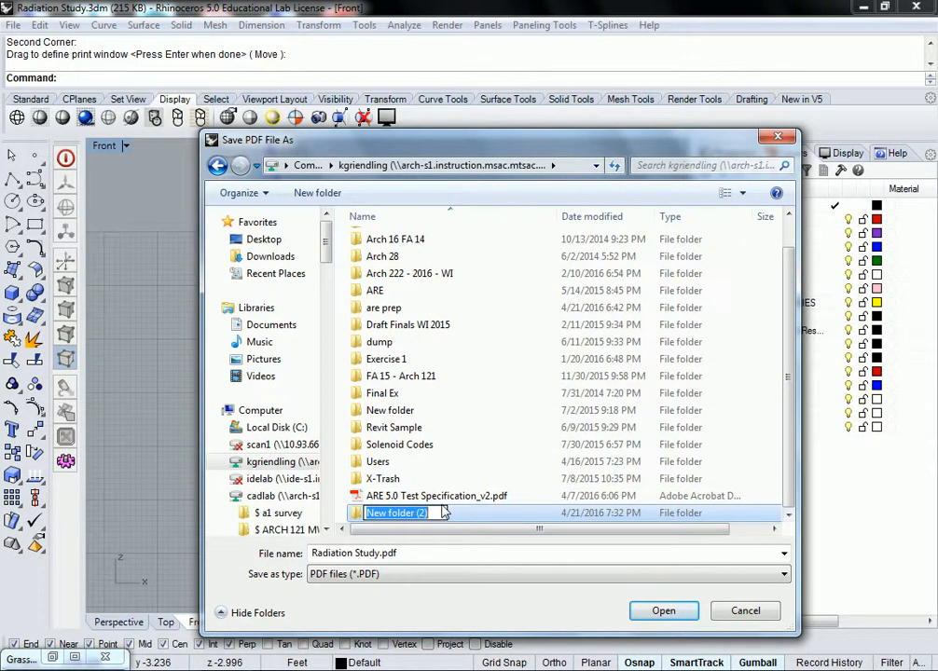
pyautogui.write('Elevation Print')
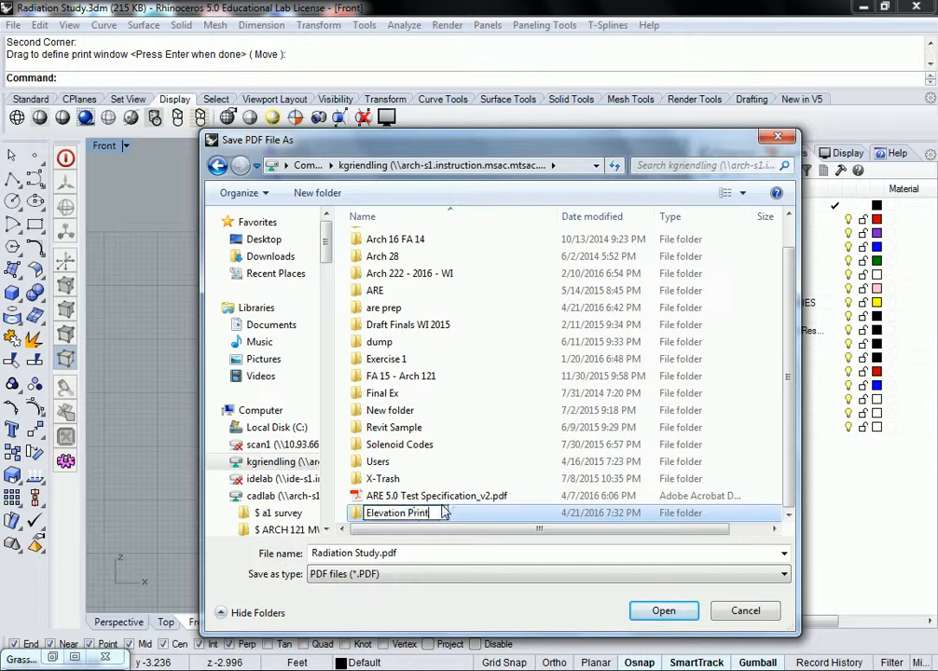
pyautogui.press('Return')
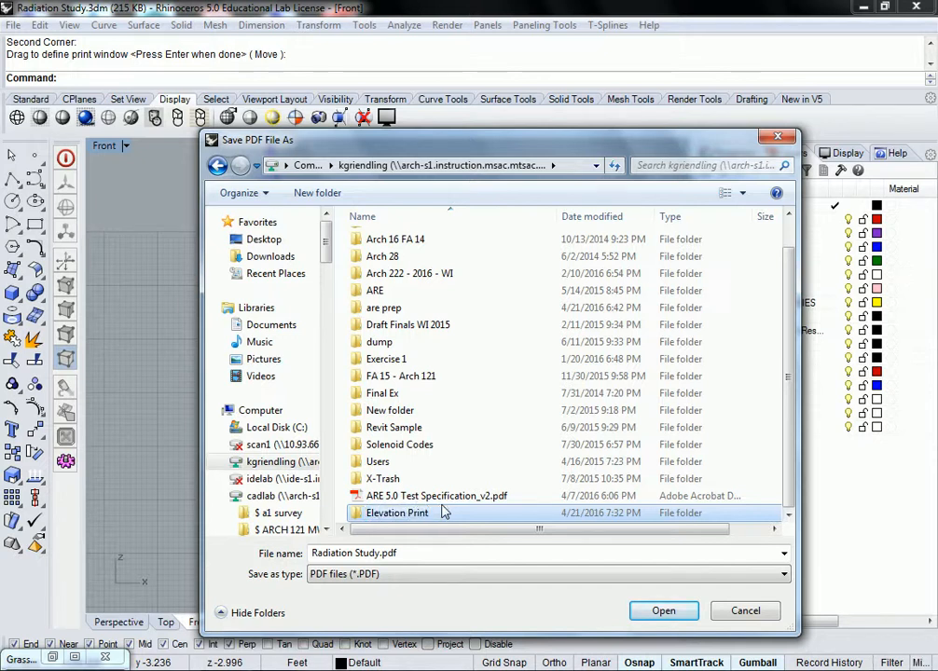
pyautogui.doubleClick(401, 513)
# Save the PDF in the Elevation Print folder as South - Radiation Study.pdf
pyautogui.click(409, 552)
pyautogui.click(384, 554)
pyautogui.press('Left')
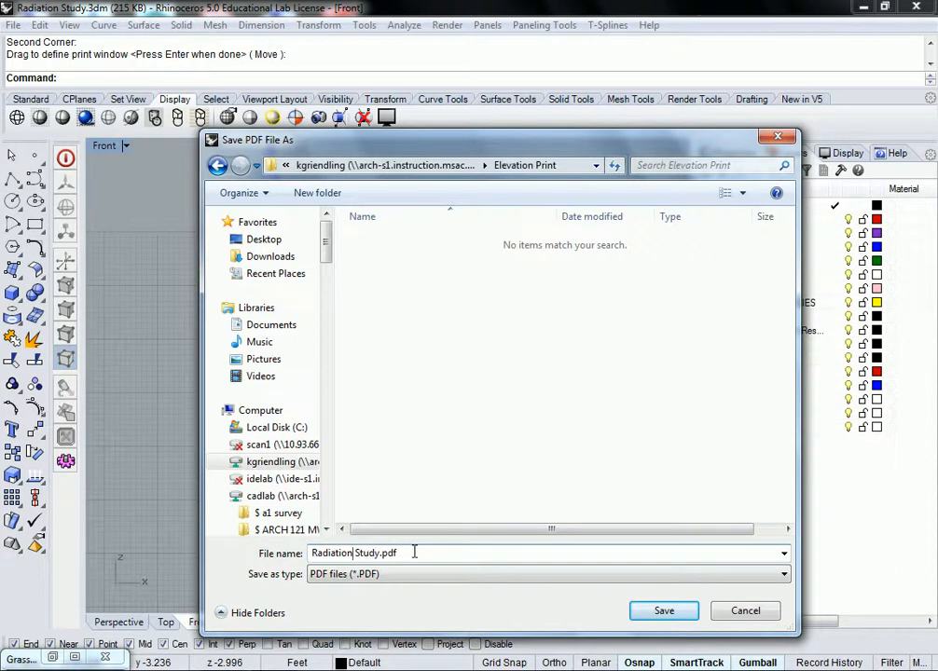
pyautogui.write('South -')
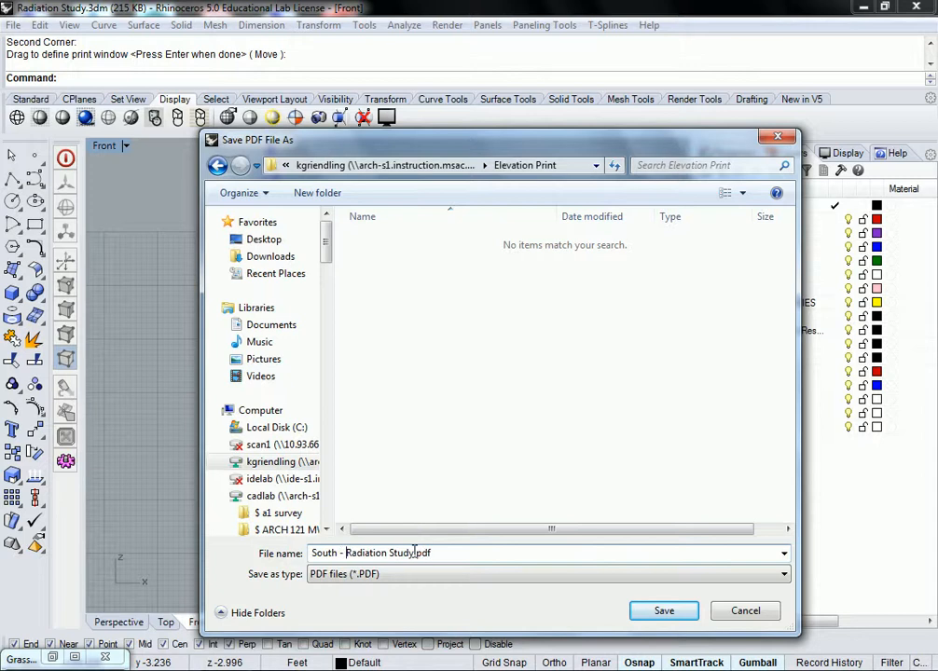
pyautogui.click(664, 610)
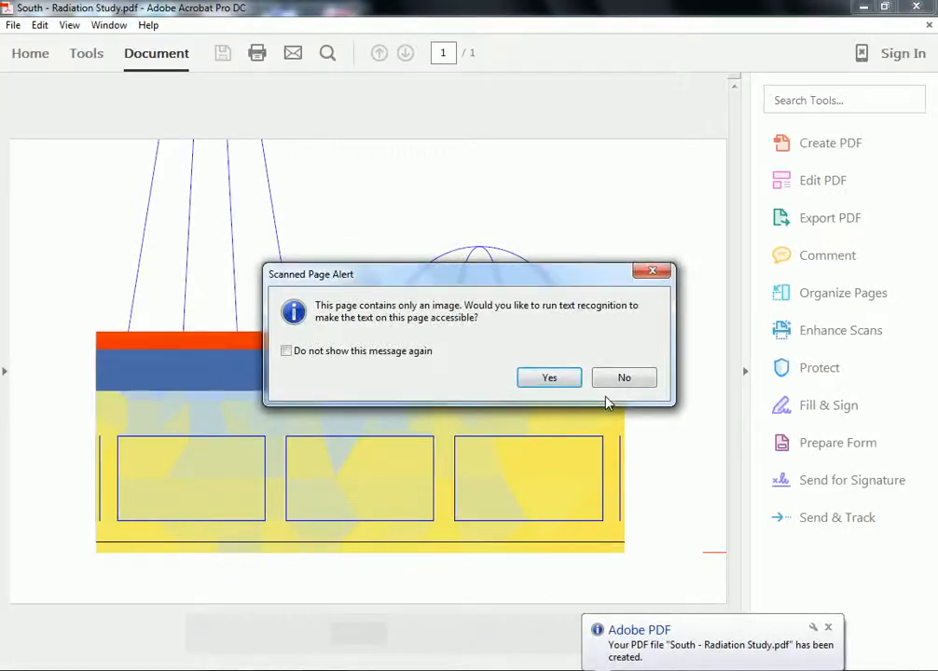
# Decline text recognition and the assistive reading setup for the exported PDF, and return to Rhino
pyautogui.click(628, 382)
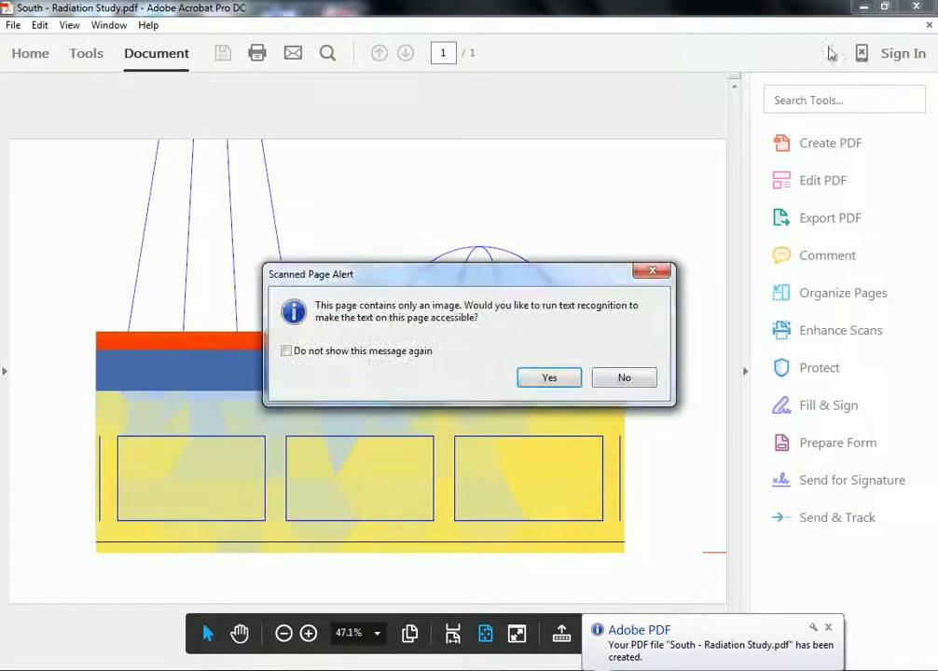
pyautogui.click(623, 380)
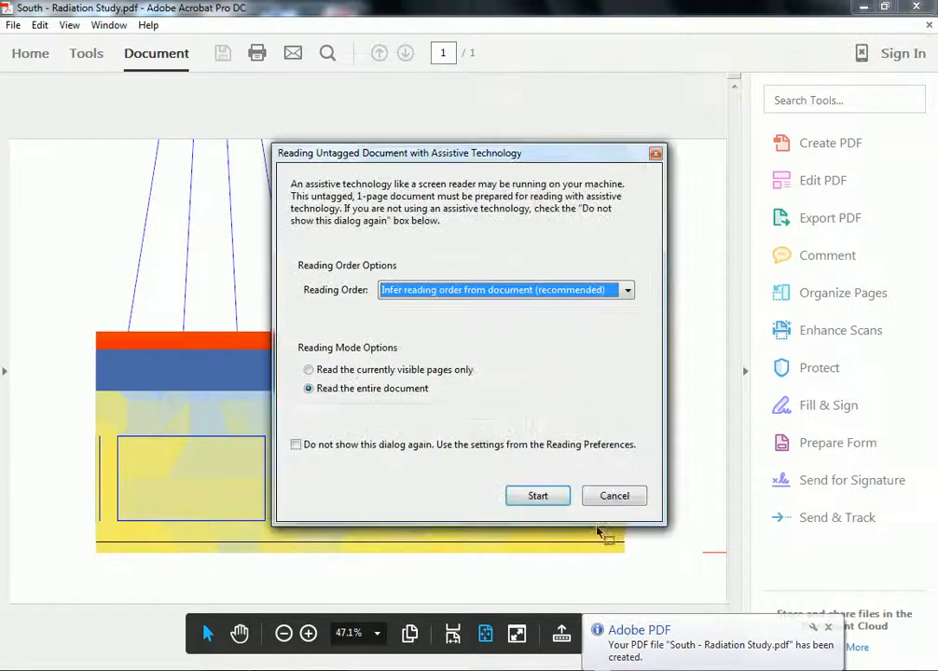
pyautogui.click(620, 497)
pyautogui.click(862, 7)
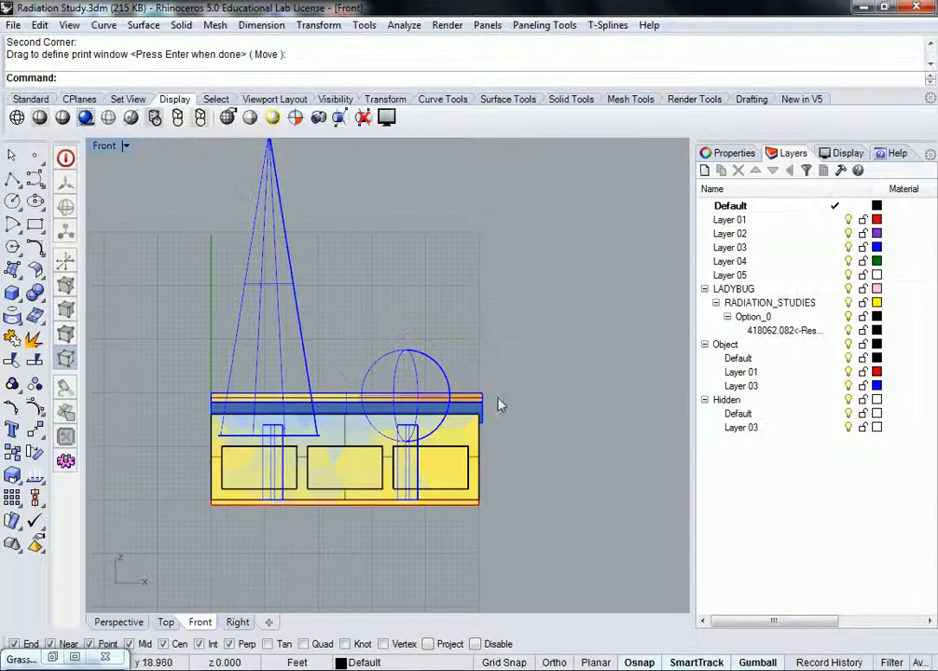
# Return to the four-viewport layout, frame the whole building in the Right view and make the Top view active
pyautogui.doubleClick(110, 146)
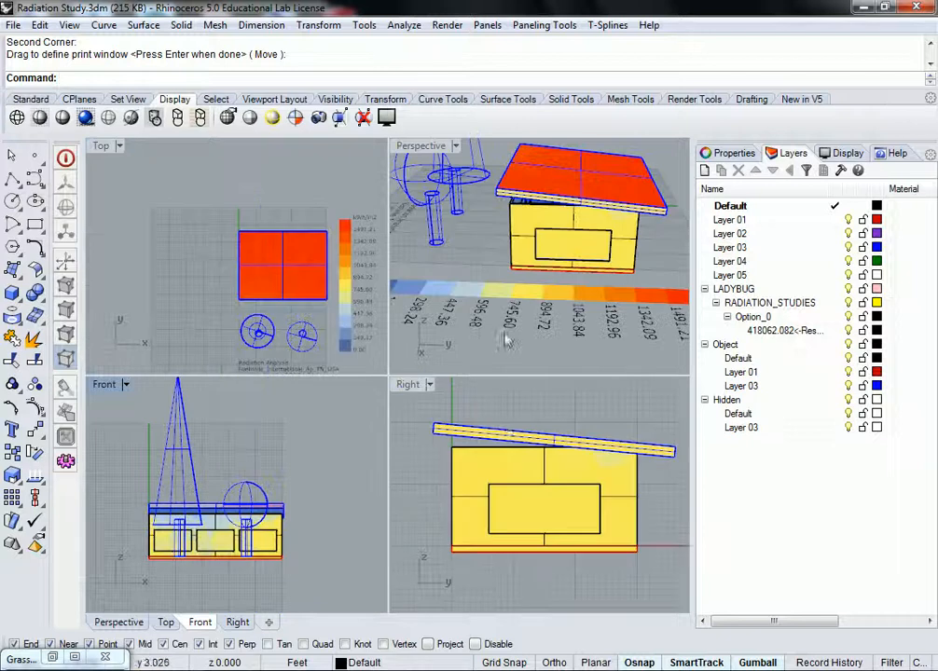
pyautogui.scroll(-6, 506, 430)
pyautogui.moveTo(531, 449); pyautogui.dragTo(527, 484, button='right')
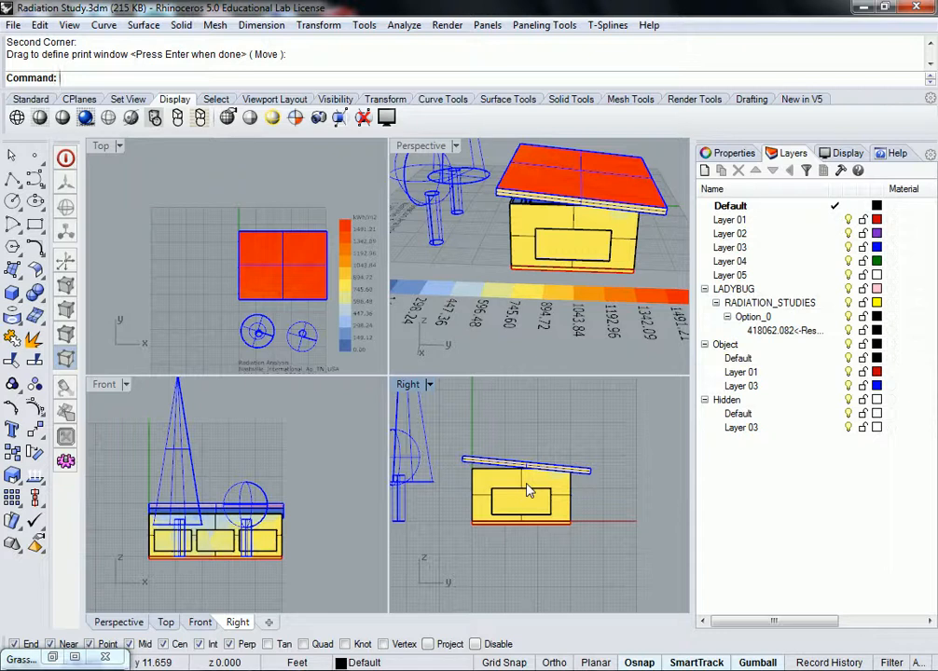
pyautogui.click(142, 145)
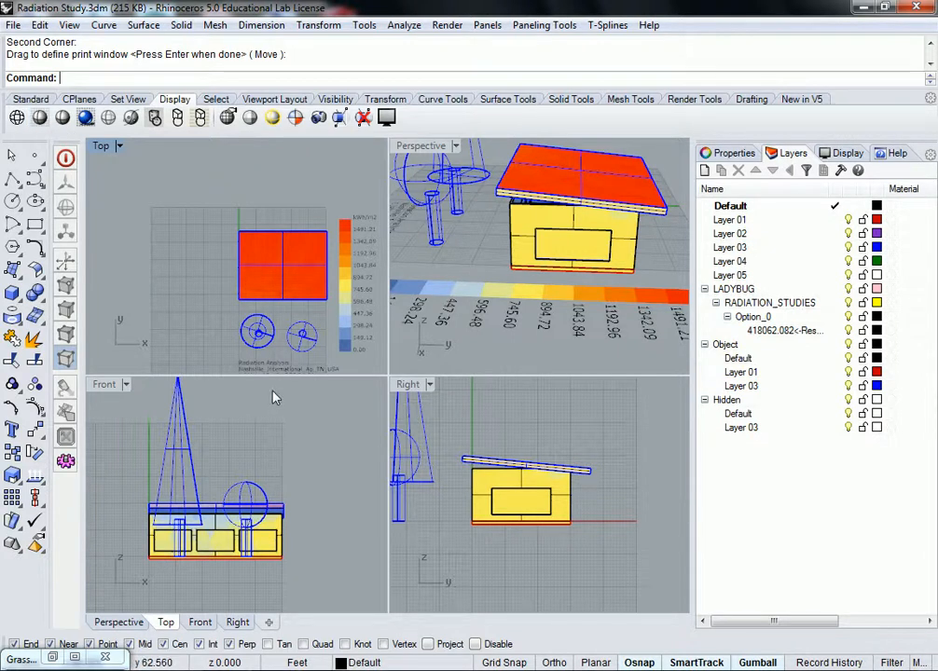
pyautogui.click(559, 222)
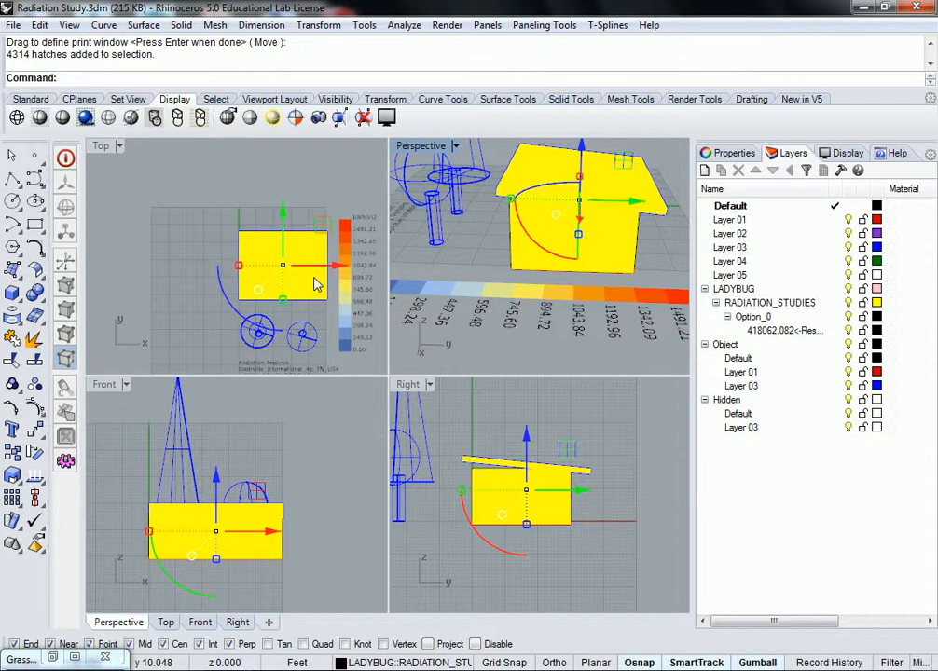
pyautogui.press('Escape')
pyautogui.click(289, 543)
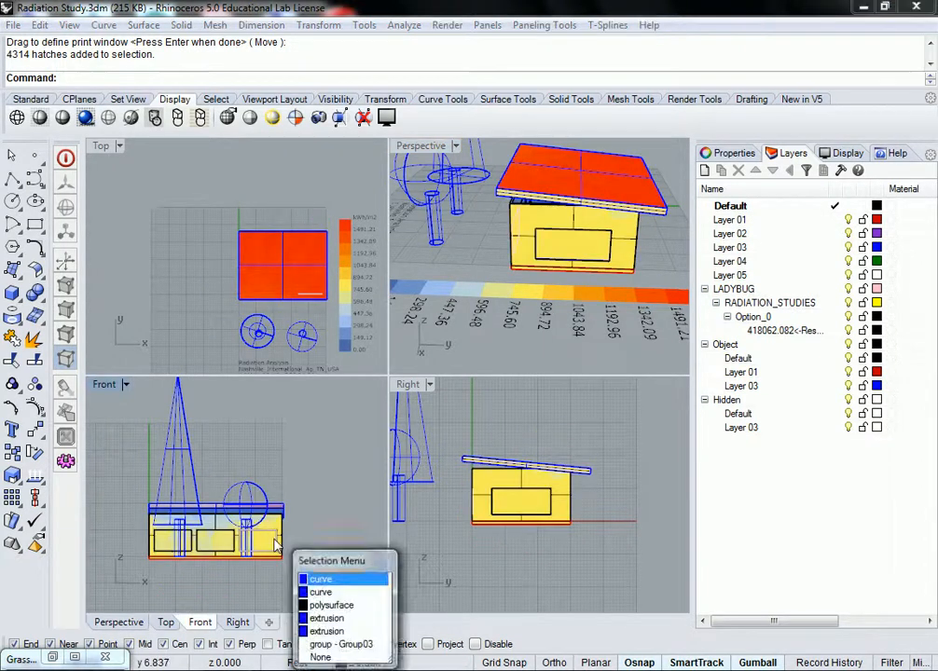
pyautogui.press('Escape')
# Delete the grouped colored radiation hatches covering the building, keeping the model geometry and the legend
pyautogui.click(589, 212)
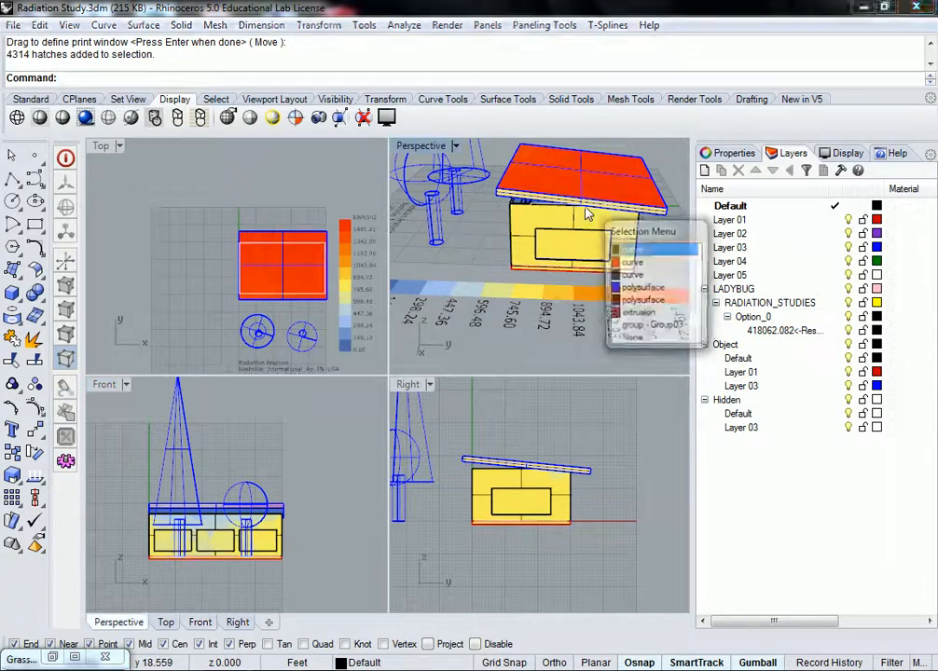
pyautogui.click(588, 217)
pyautogui.press('Delete')
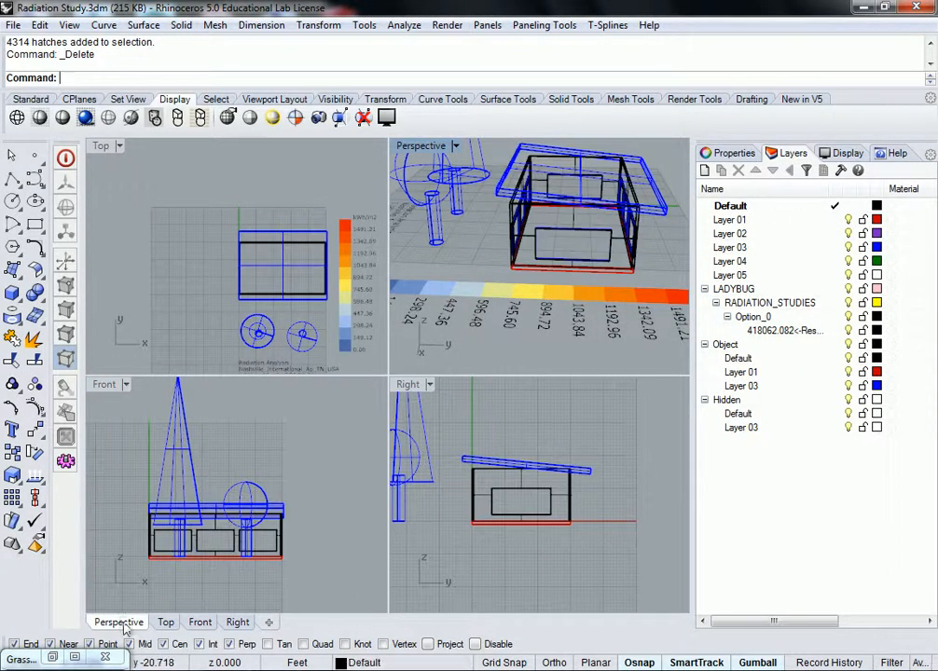
# Switch to Grasshopper and turn the radiationAnalysis component's preview on so the radiation mesh shows on the building
pyautogui.click(52, 657)
pyautogui.click(735, 438)
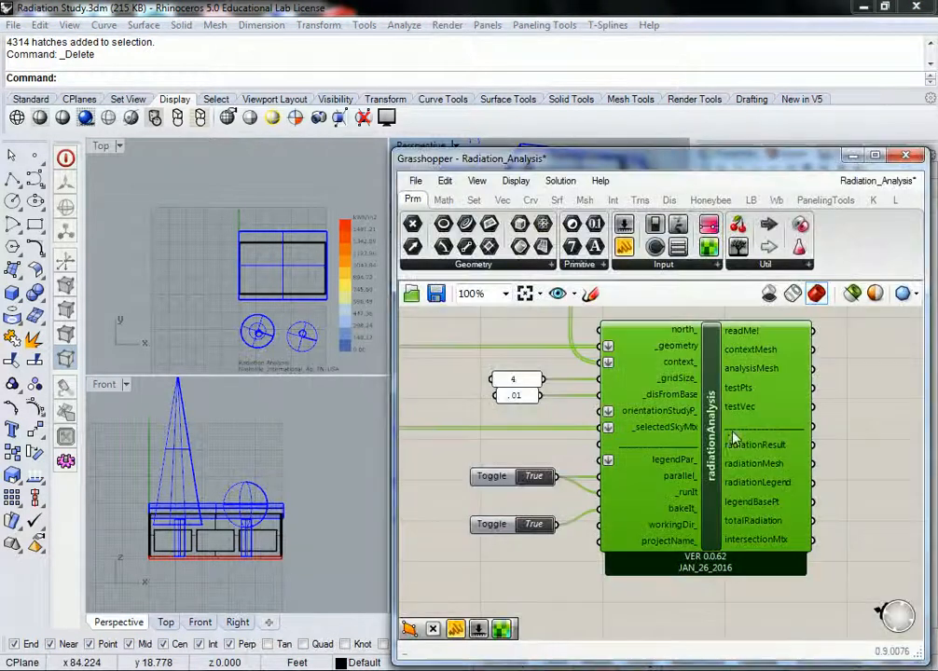
pyautogui.rightClick(714, 446)
pyautogui.click(737, 549)
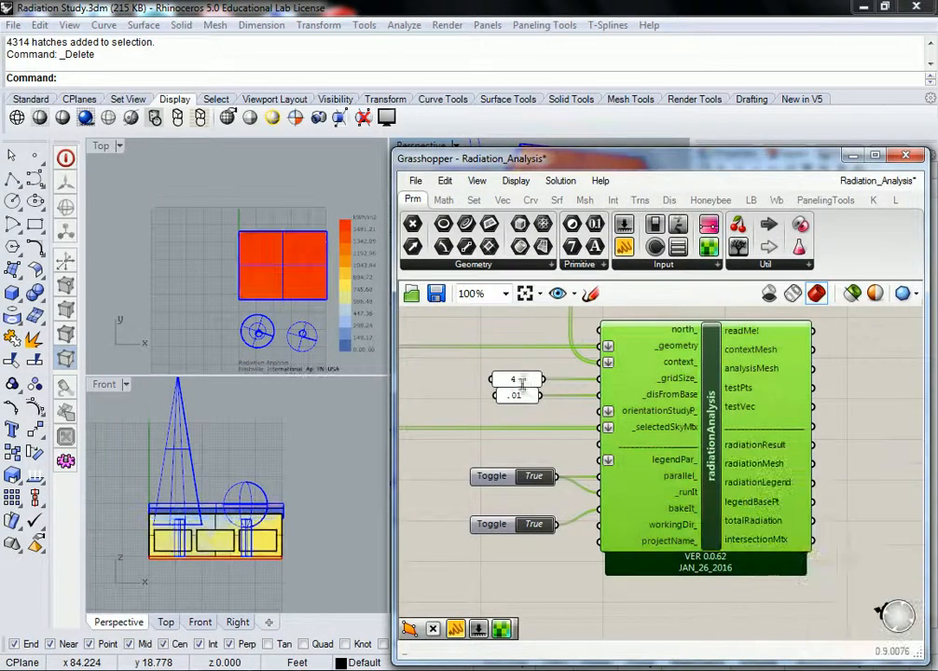
pyautogui.click(435, 399)
# Return to Rhino, maximize the Front view and check the elevation in the print setup preview without printing it
pyautogui.click(262, 433)
pyautogui.doubleClick(105, 391)
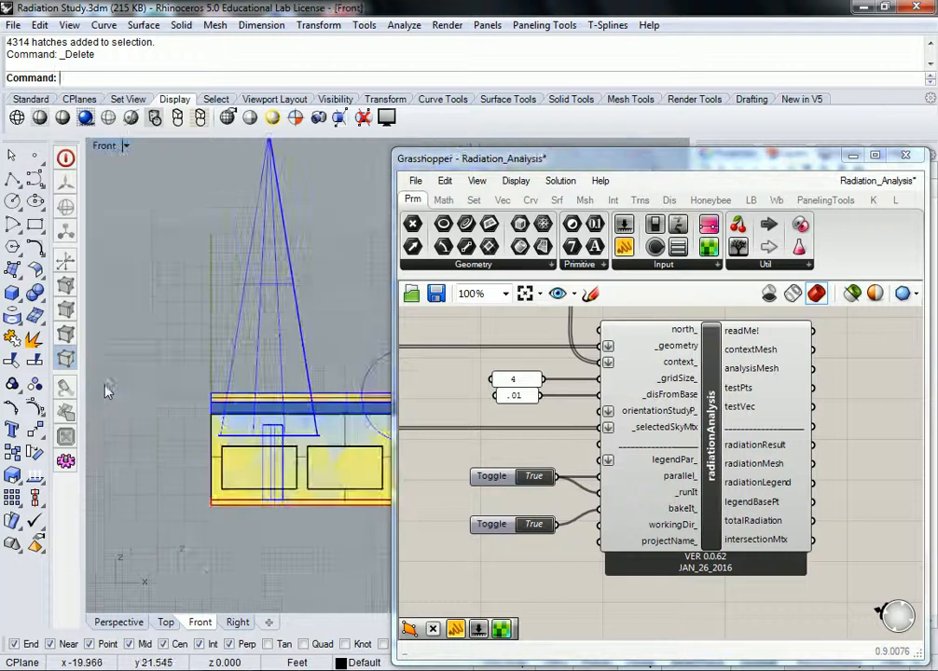
pyautogui.click(851, 156)
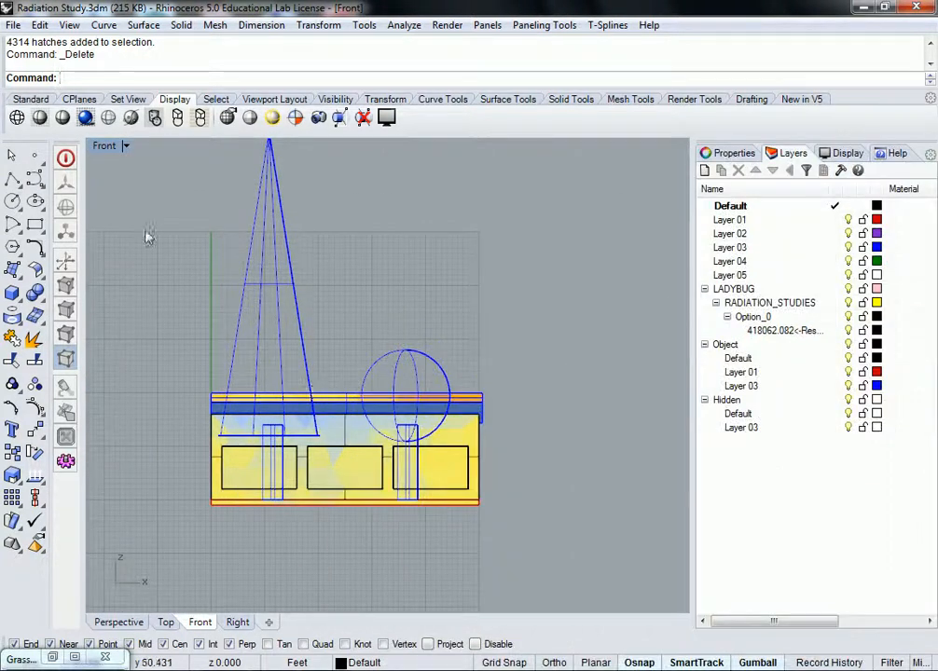
pyautogui.click(19, 25)
pyautogui.click(24, 346)
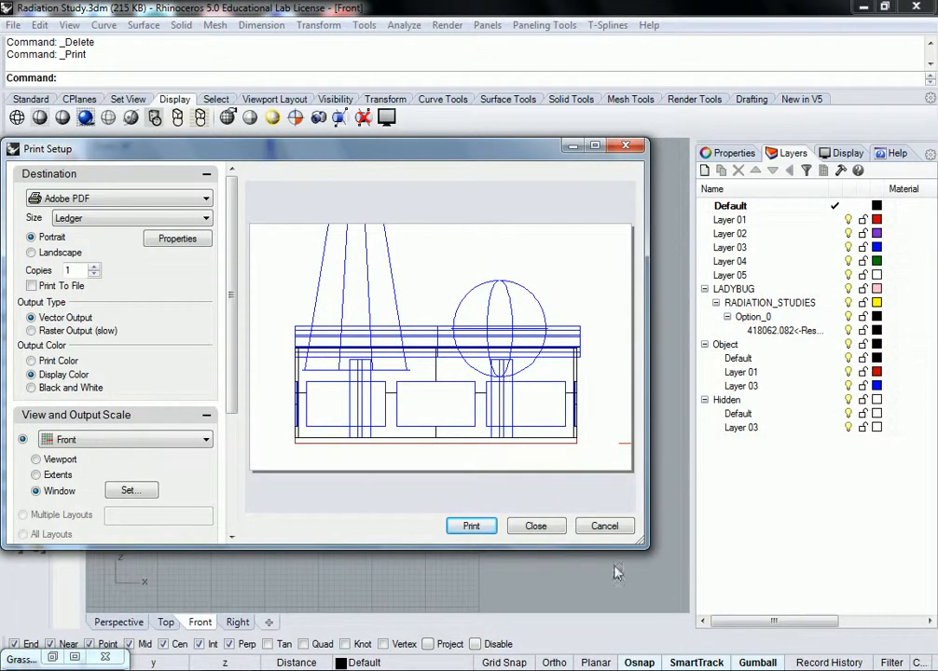
pyautogui.click(539, 527)
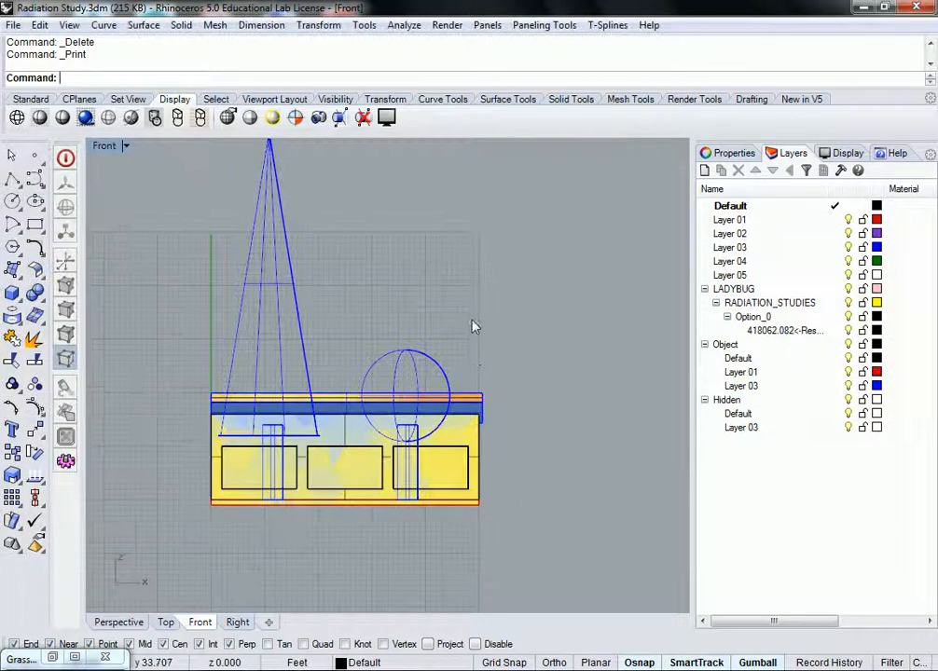
# Return to the four-viewport layout and orbit the Perspective view to a corner view of the building and legend
pyautogui.doubleClick(115, 152)
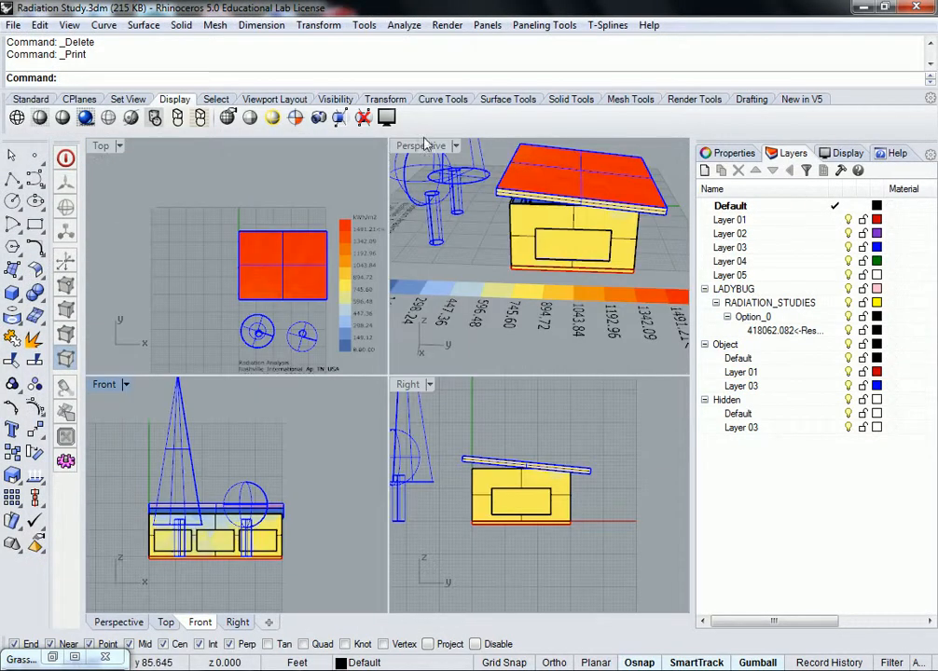
pyautogui.moveTo(439, 209); pyautogui.dragTo(528, 278, button='right')
pyautogui.scroll(-3, 529, 277)
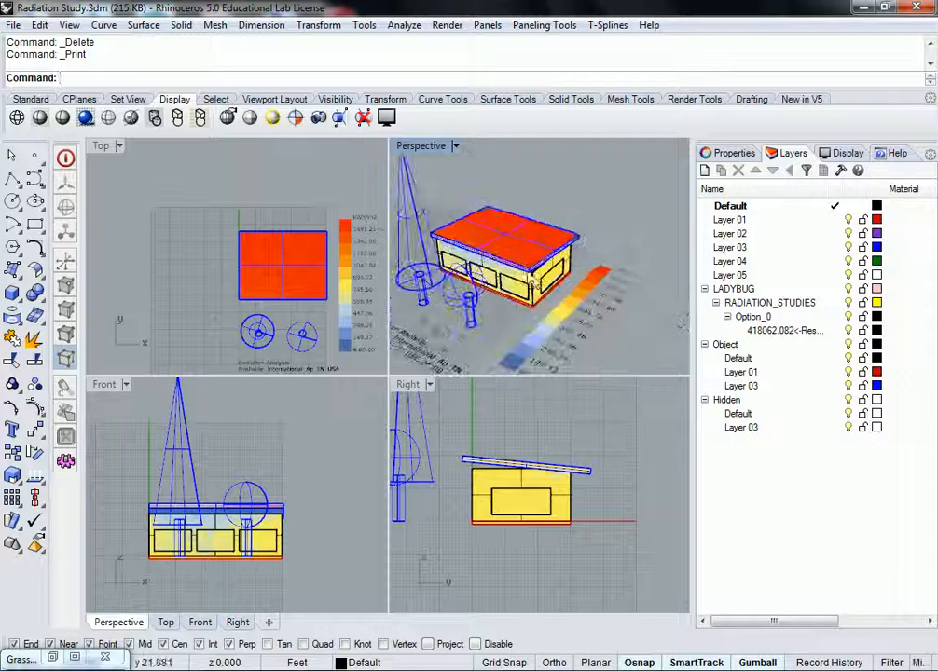
pyautogui.moveTo(605, 258); pyautogui.dragTo(560, 271, button='right')
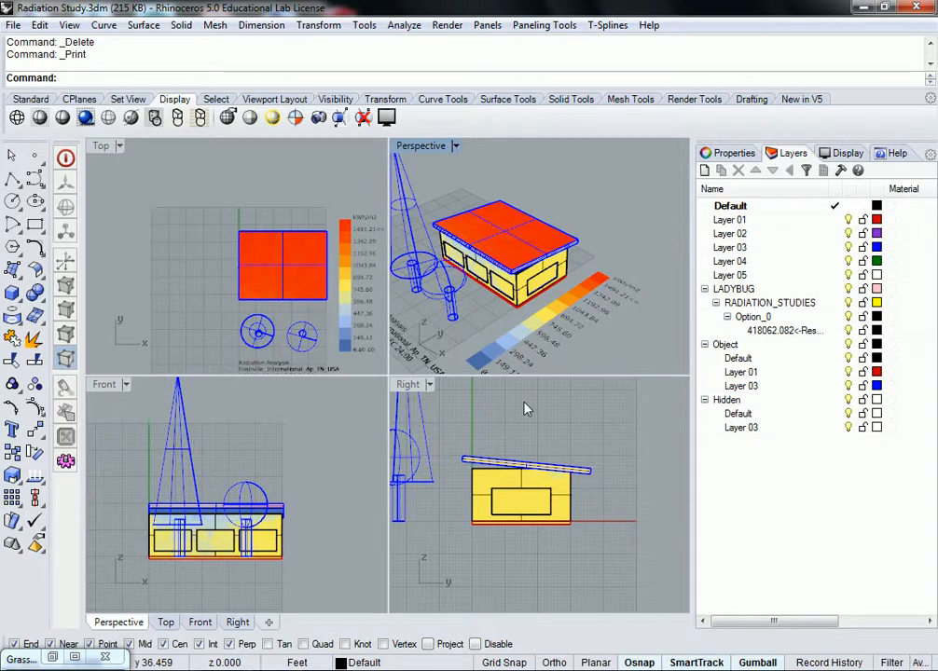
# Make a 2D drawing (Make2D) of the building and trees from the Front view, with hidden lines shown and source layers maintained
pyautogui.moveTo(312, 455); pyautogui.dragTo(323, 471, button='right')
pyautogui.moveTo(290, 473); pyautogui.dragTo(122, 578)
pyautogui.moveTo(199, 534); pyautogui.dragTo(228, 499, button='right')
pyautogui.write('Make2D')
pyautogui.press('Return')
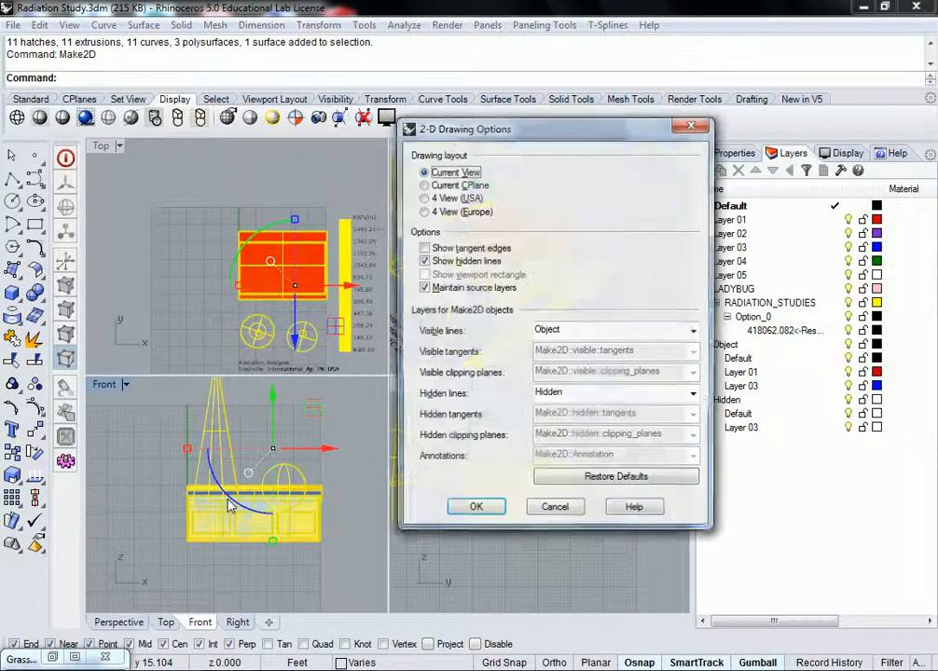
pyautogui.click(475, 511)
# Move the 2D line drawing along the X axis to the left of the building in the Top view, and deselect it
pyautogui.scroll(-2, 272, 387)
pyautogui.scroll(-2, 234, 214)
pyautogui.moveTo(300, 276); pyautogui.dragTo(162, 276)
pyautogui.moveTo(157, 240); pyautogui.dragTo(288, 242, button='right')
pyautogui.scroll(2, 287, 242)
pyautogui.scroll(4, 288, 247)
pyautogui.press('Escape')
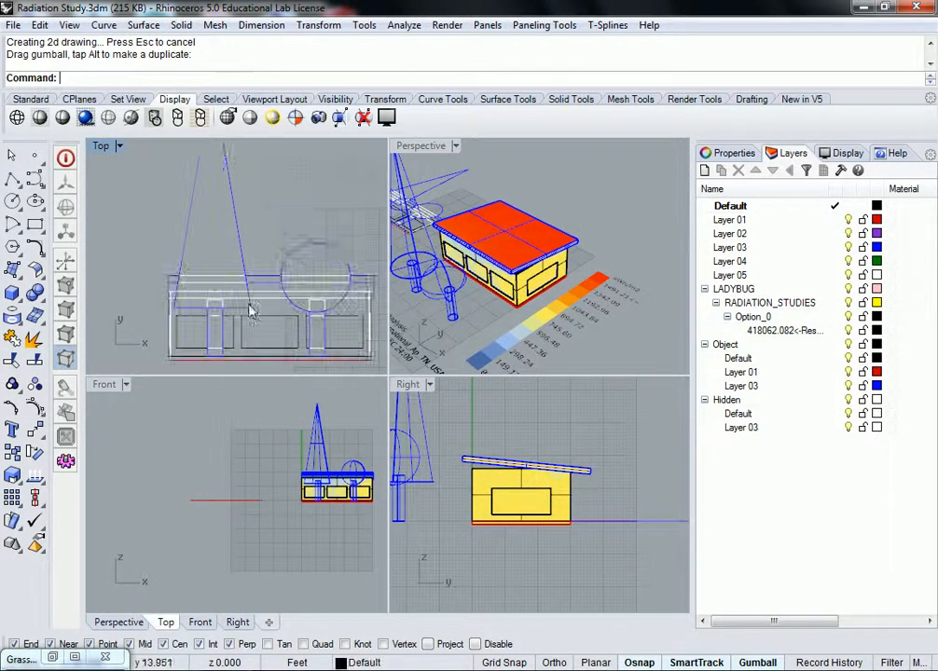
pyautogui.scroll(-2, 304, 228)
pyautogui.scroll(-1, 261, 294)
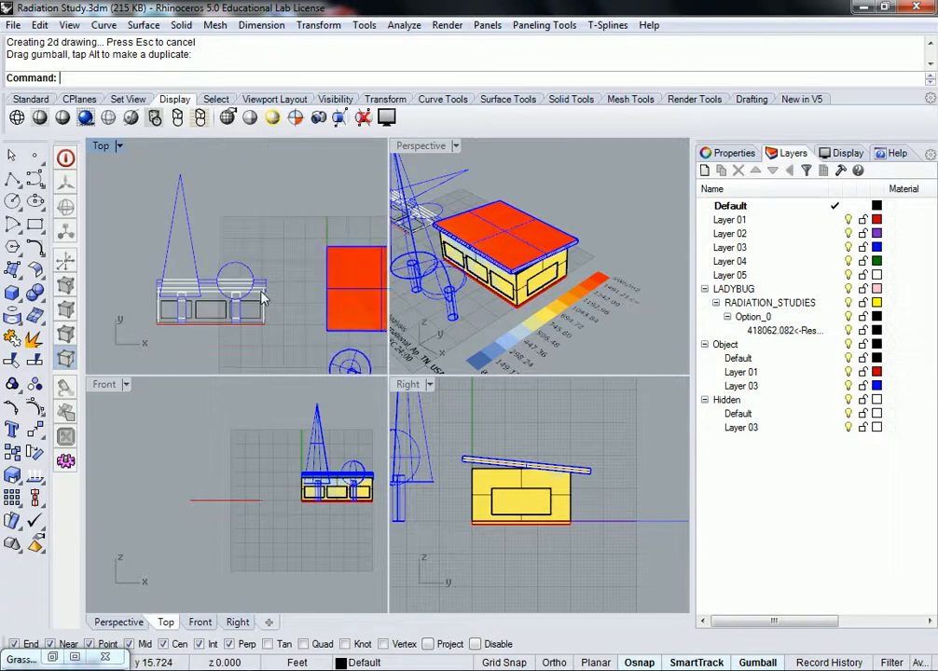